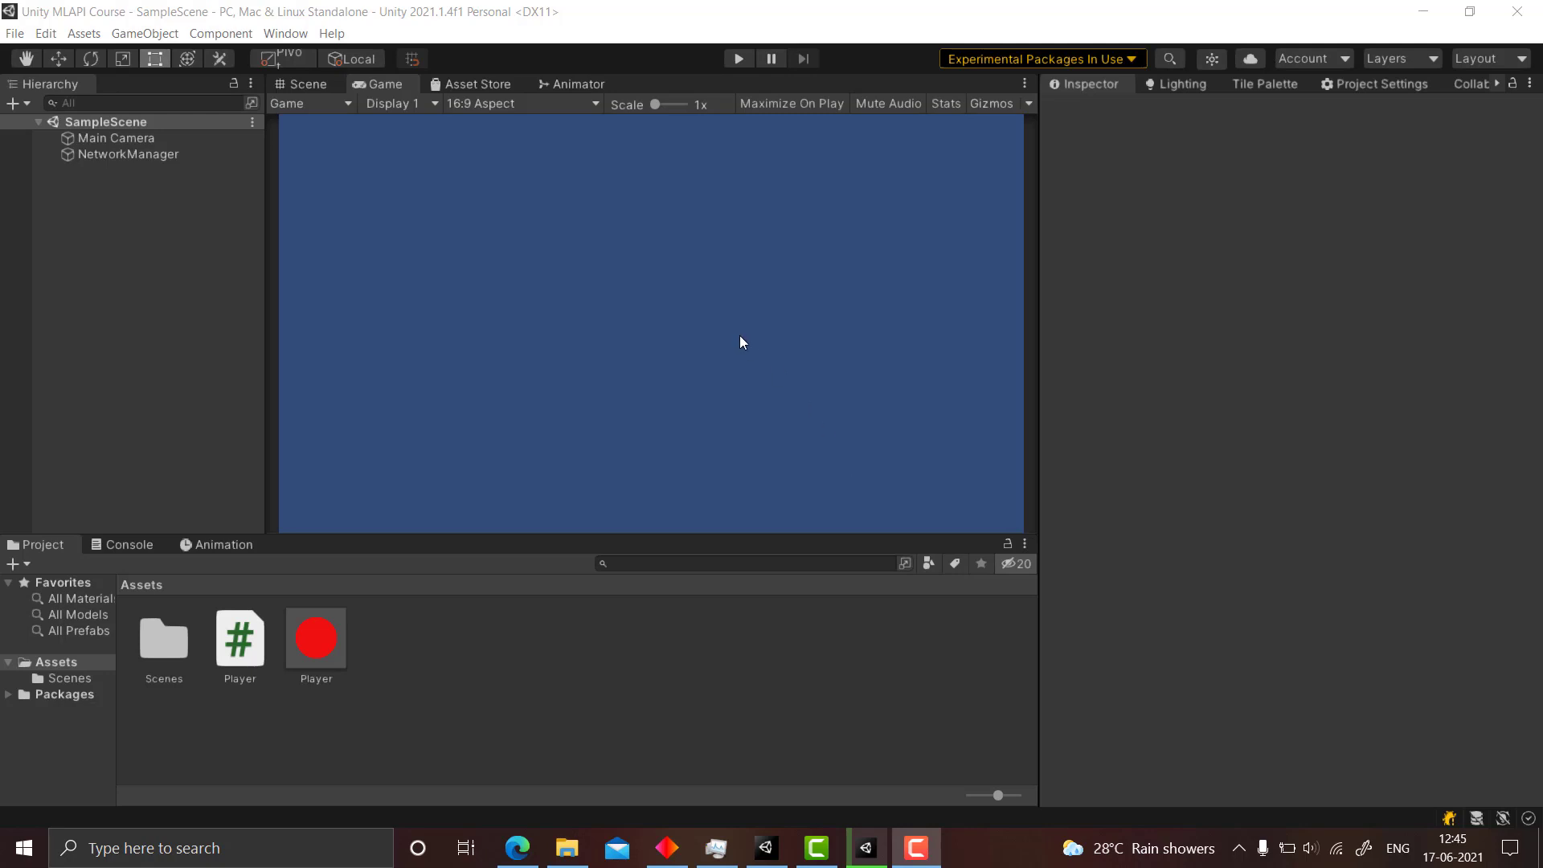
- Bring the Unity MLAPI Course project's editor window to the front
{"action": "left_click", "coordinate": [619, 14]}
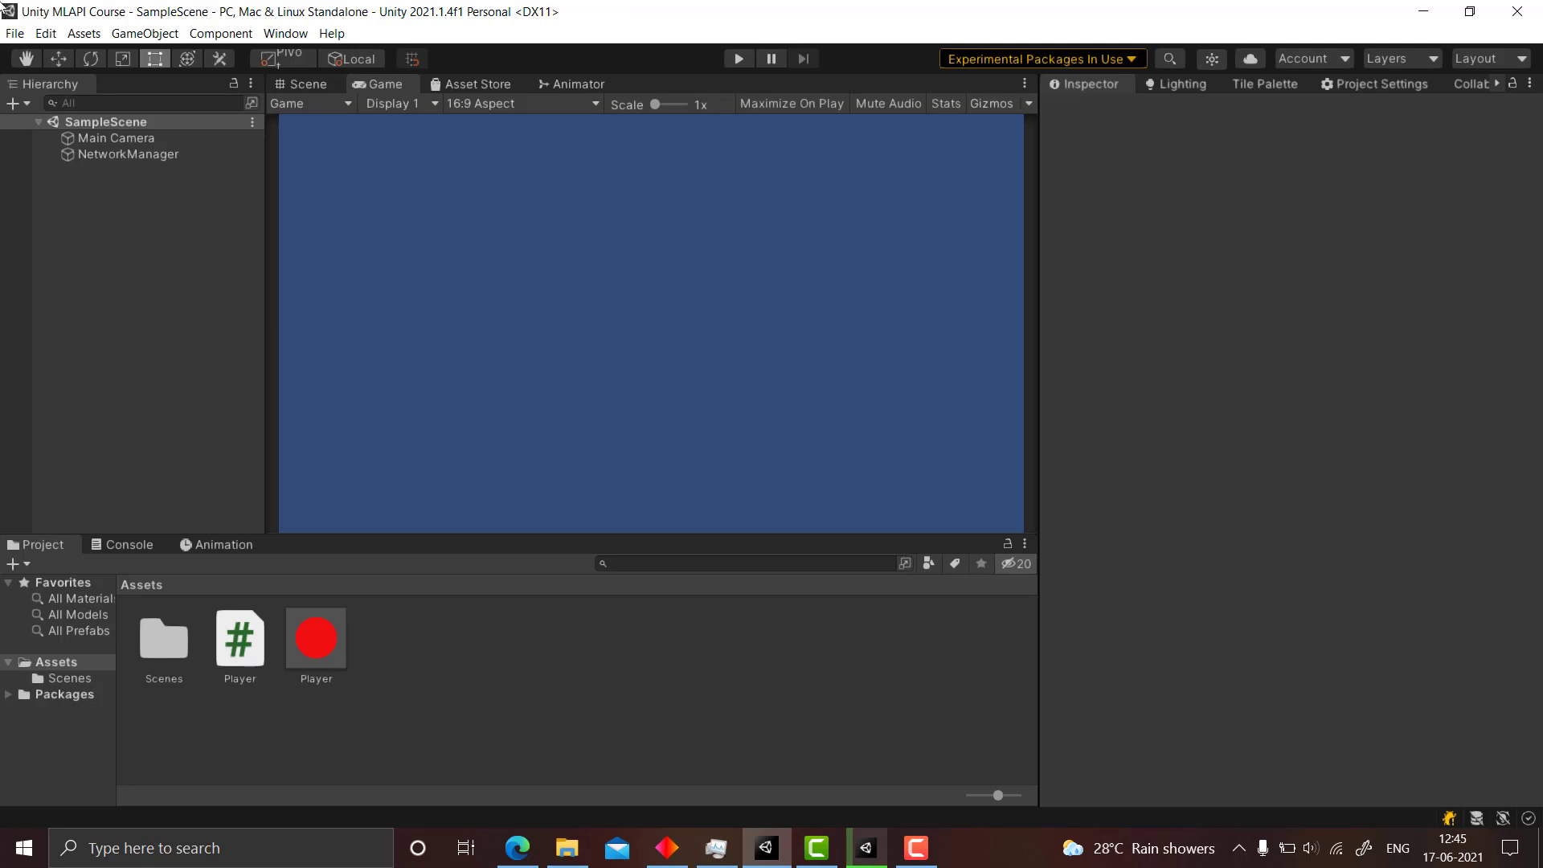
{"action": "left_click", "coordinate": [15, 33]}
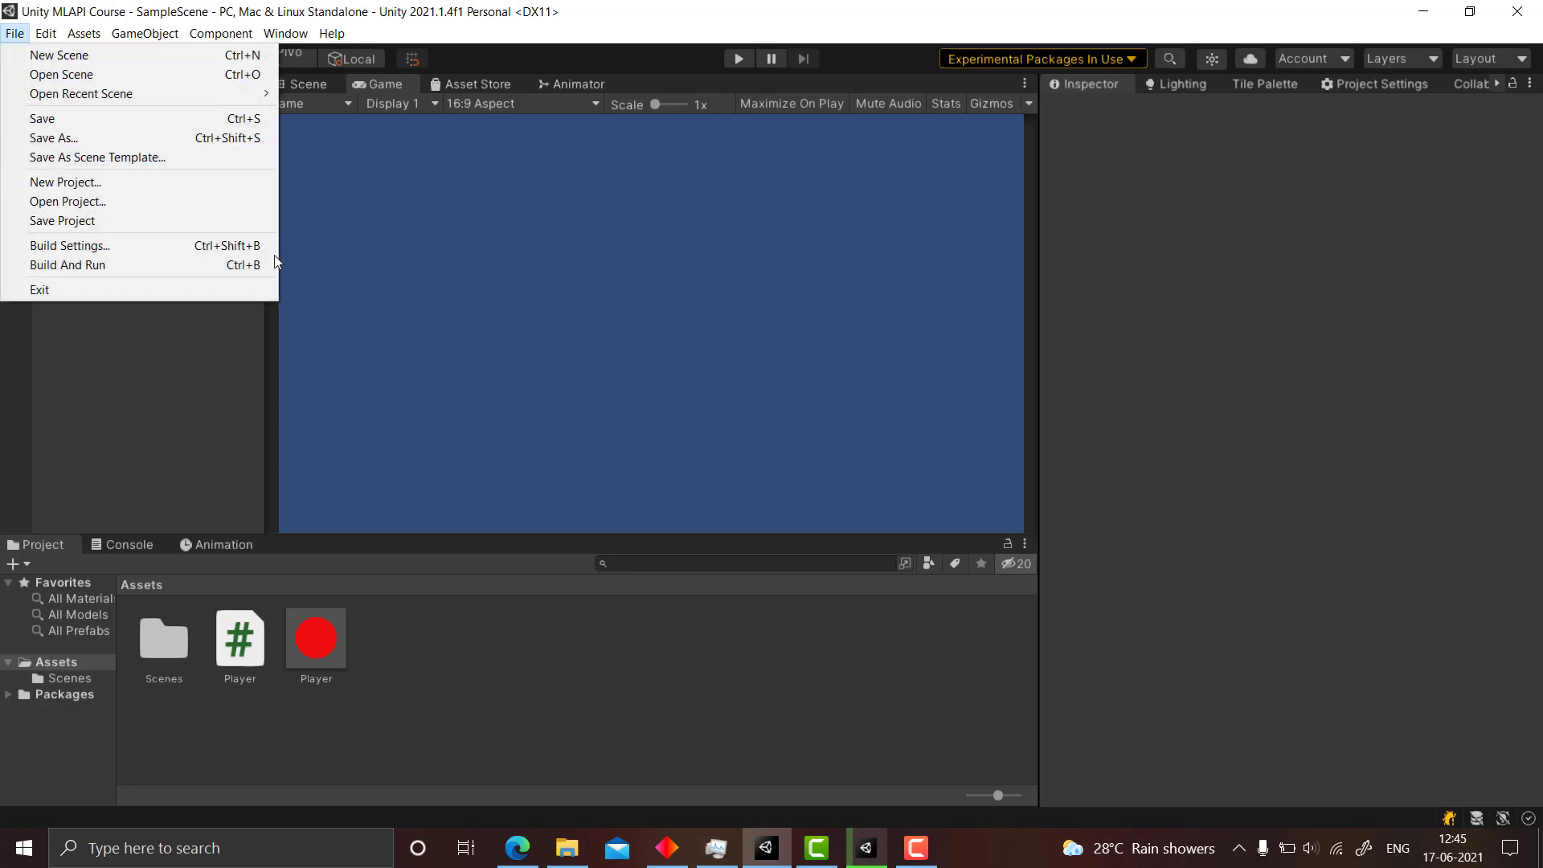
{"action": "left_click", "coordinate": [241, 245]}
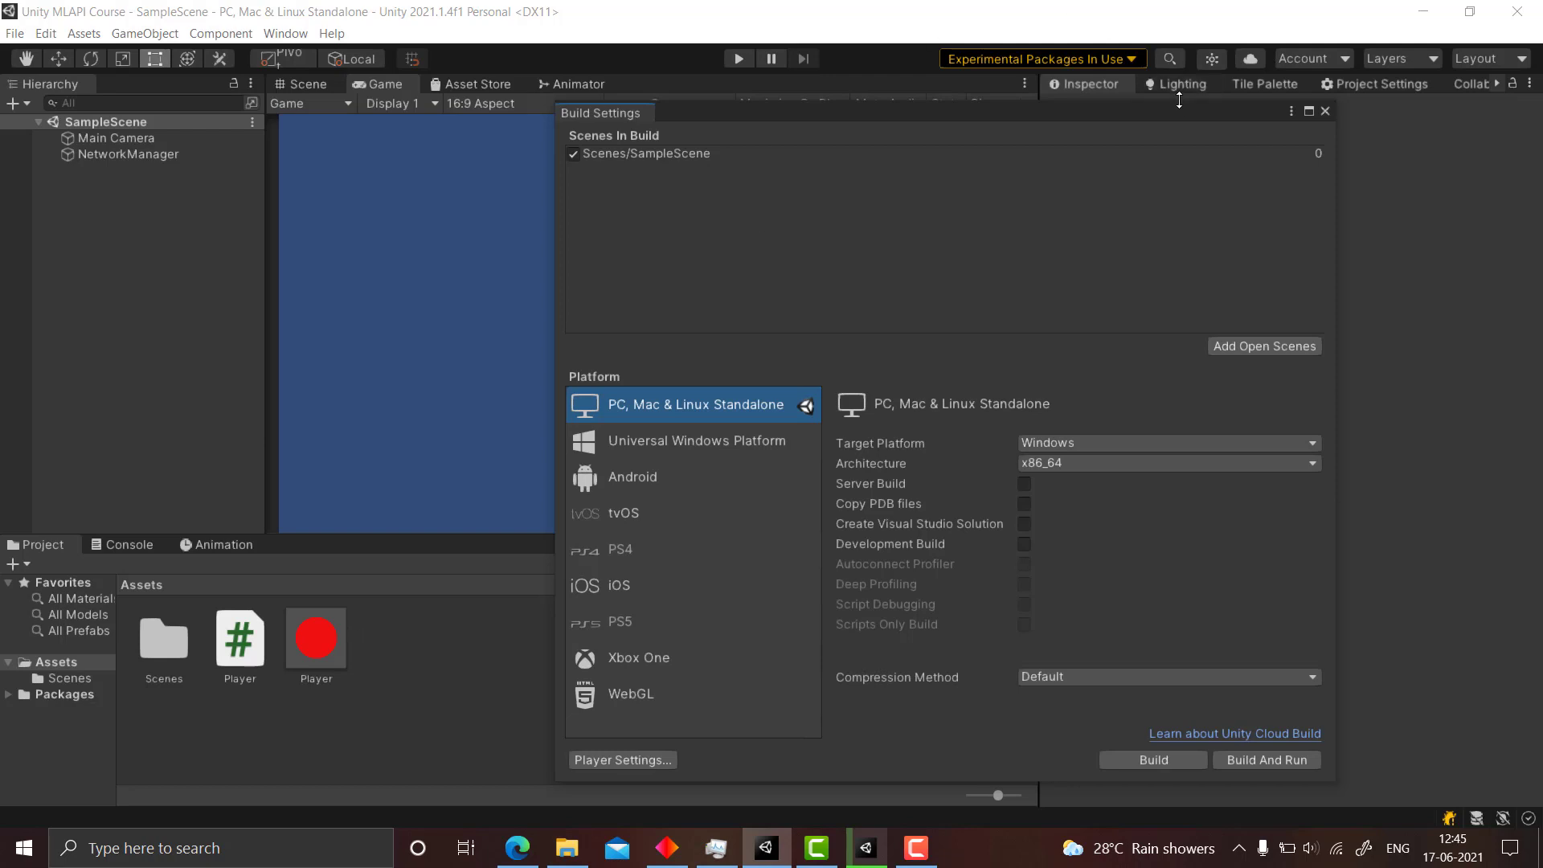
{"action": "left_click", "coordinate": [1323, 112]}
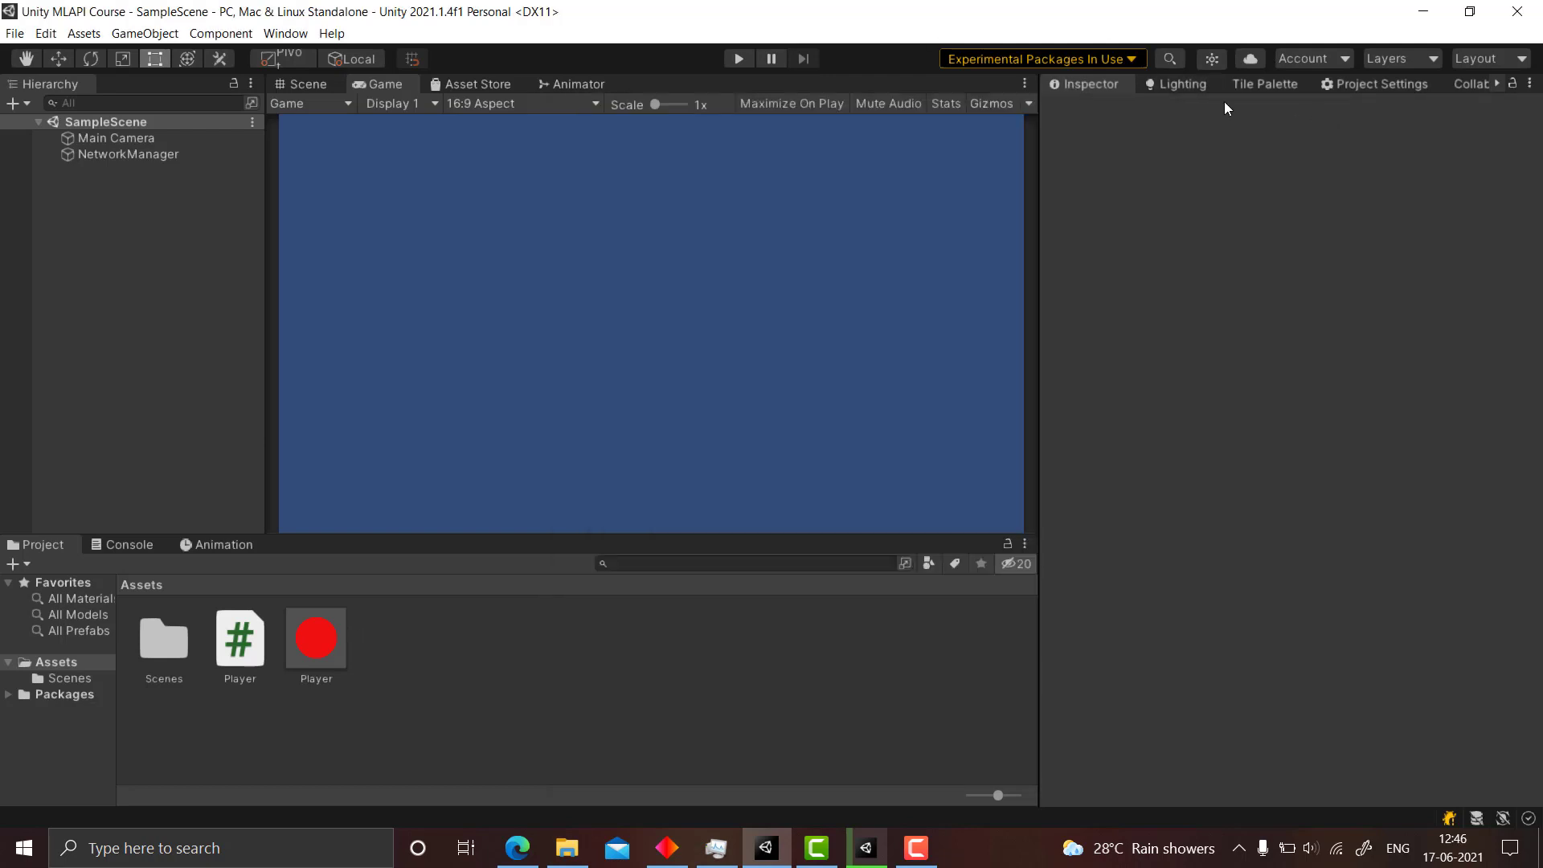
{"action": "left_click", "coordinate": [286, 36]}
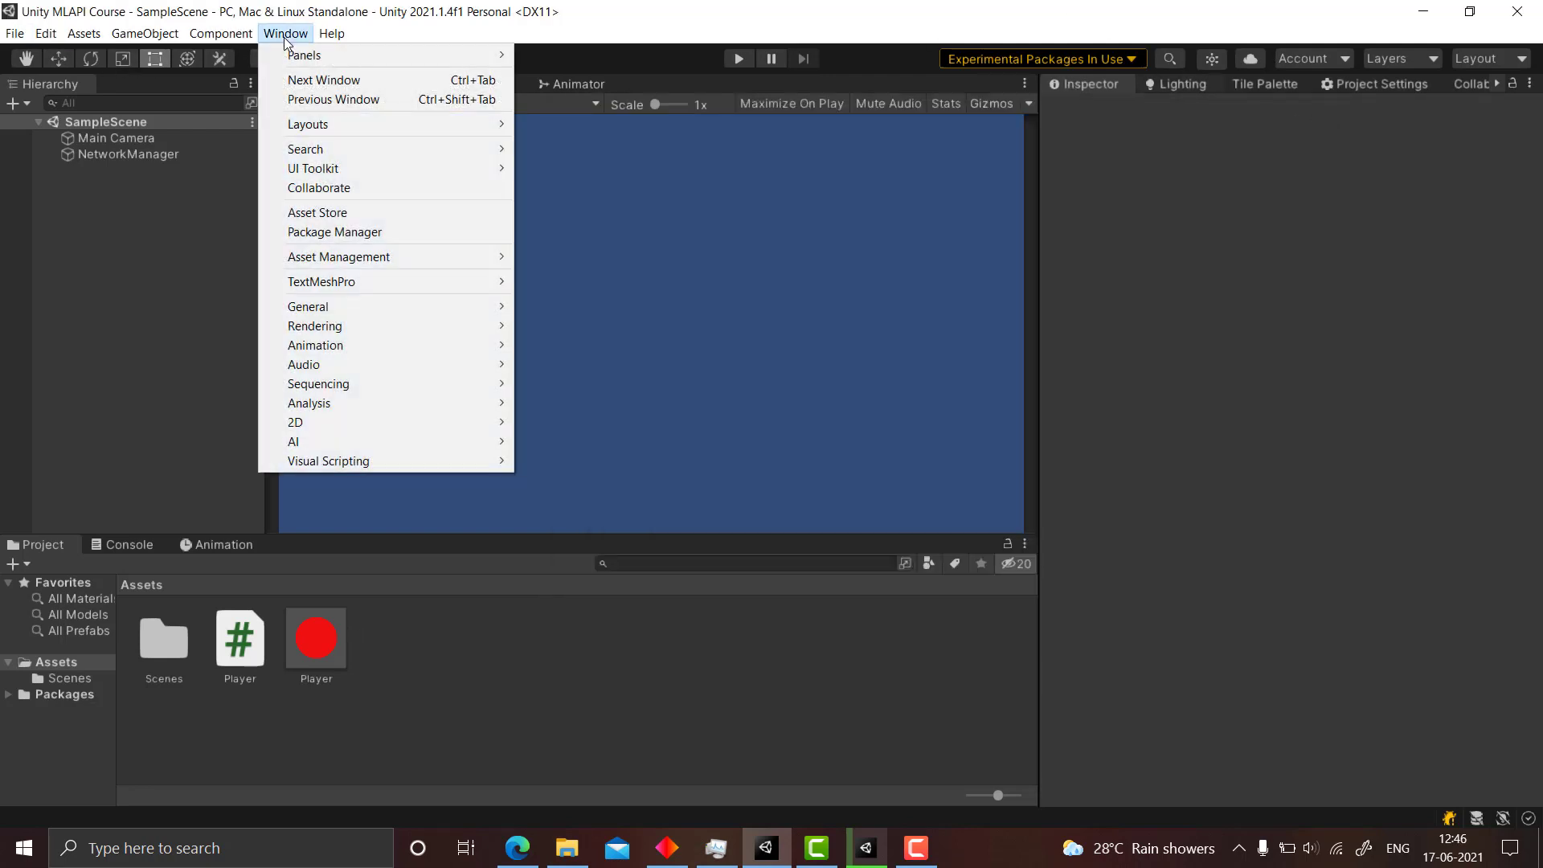
- In a new Edge tab, search Google for 'project cloner'
{"action": "left_click", "coordinate": [283, 37]}
{"action": "left_click", "coordinate": [517, 847]}
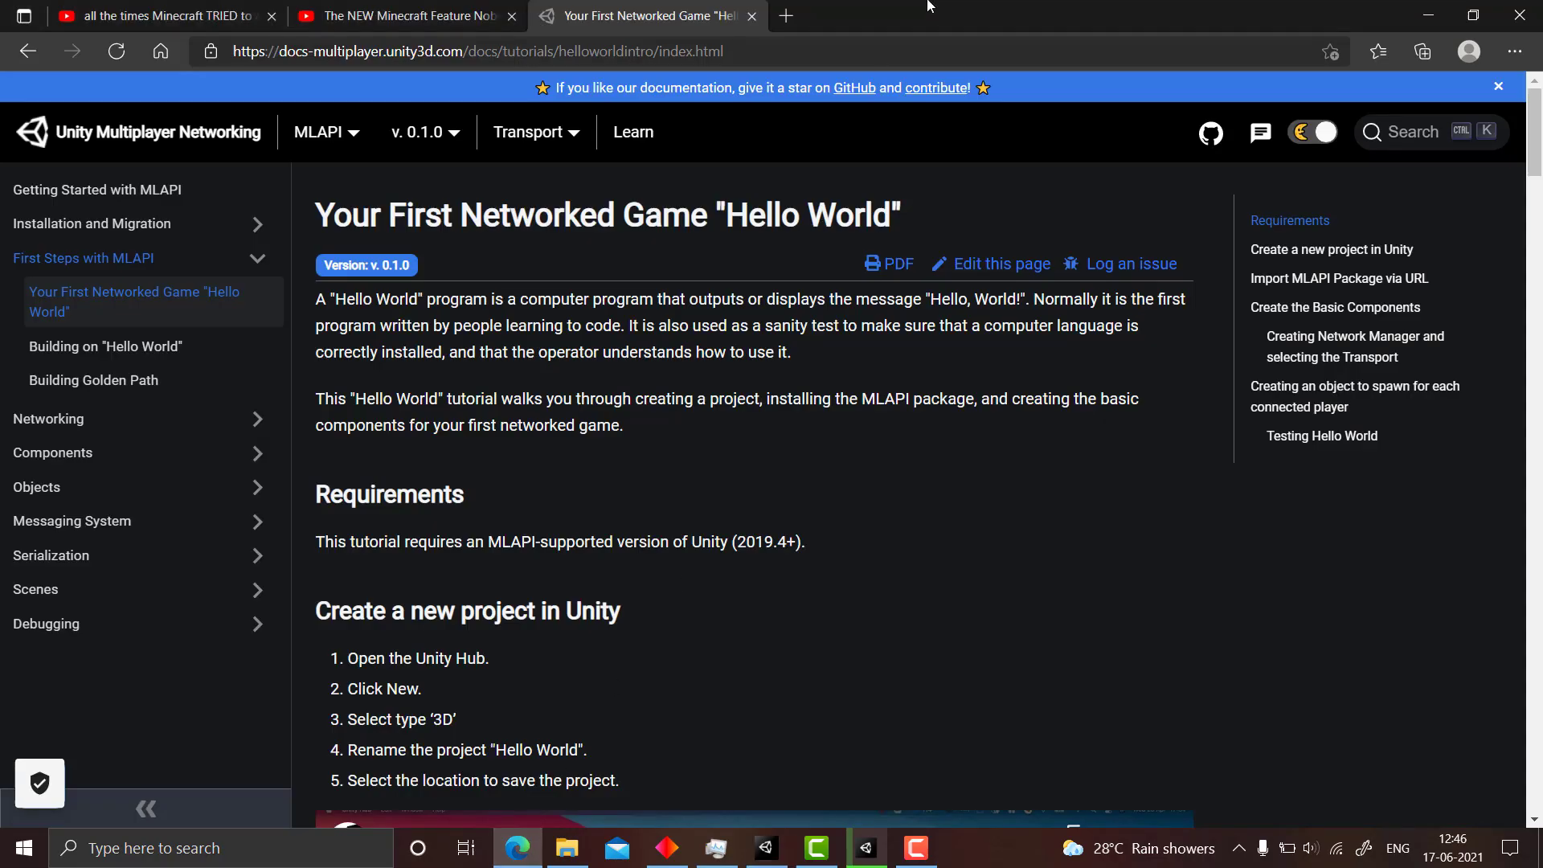
{"action": "left_click", "coordinate": [779, 9]}
{"action": "type", "text": "go"}
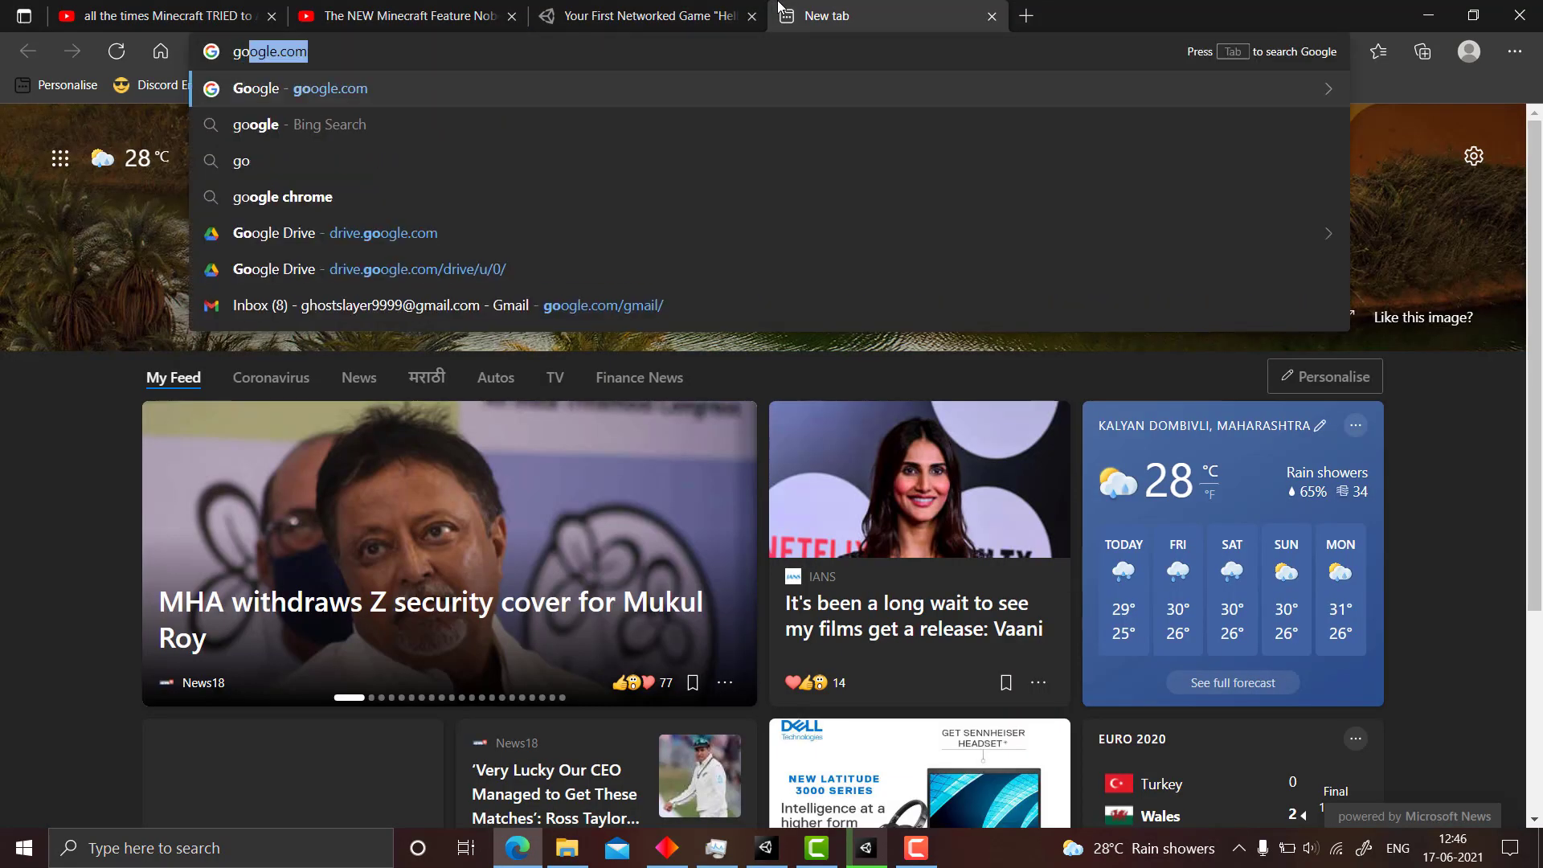
{"action": "key", "text": "Return"}
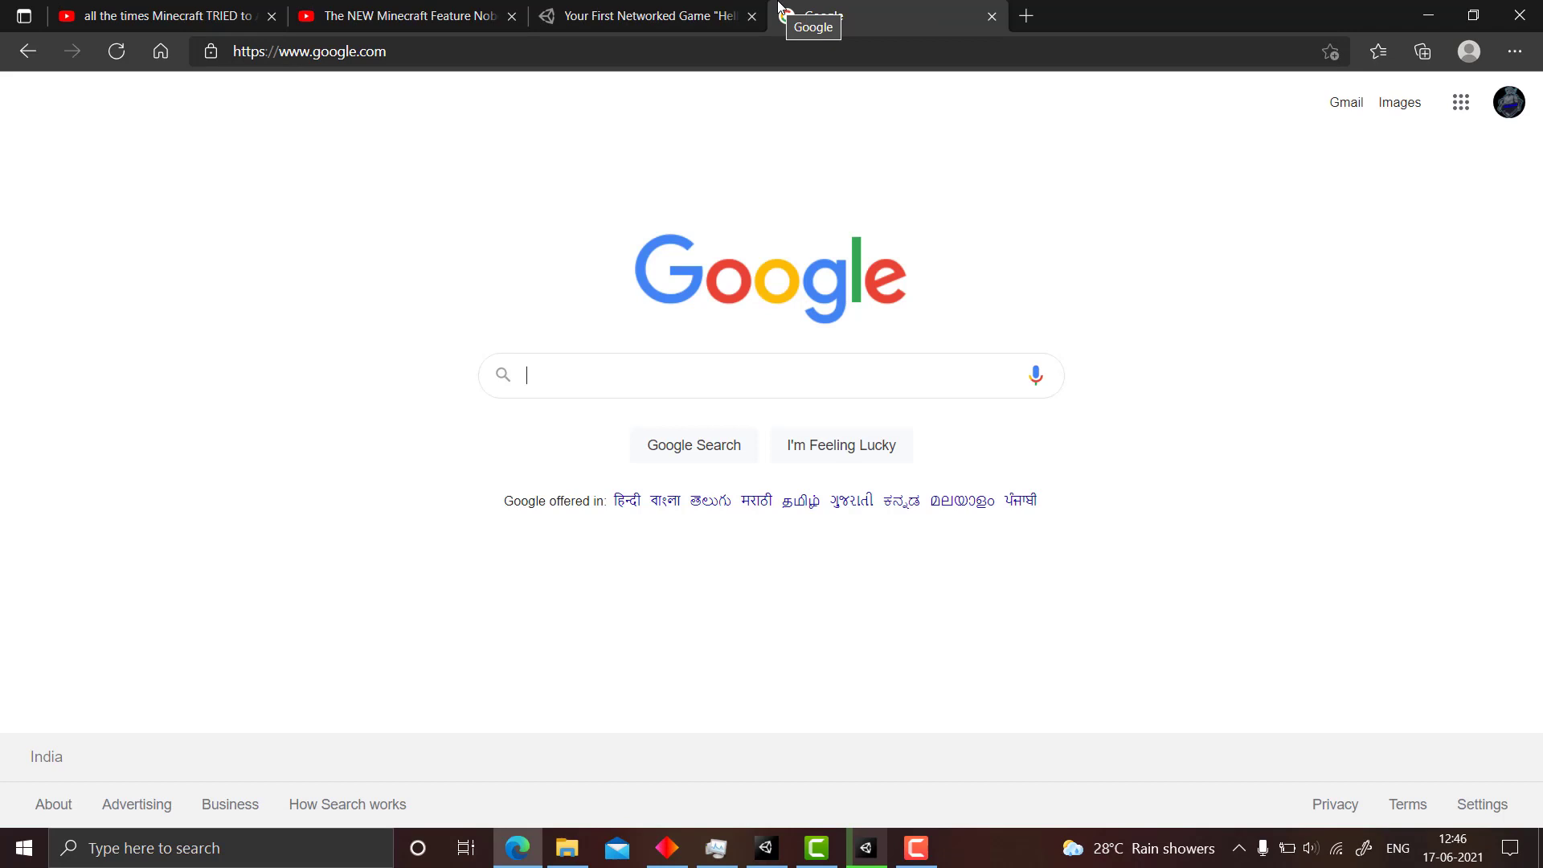
{"action": "type", "text": "project"}
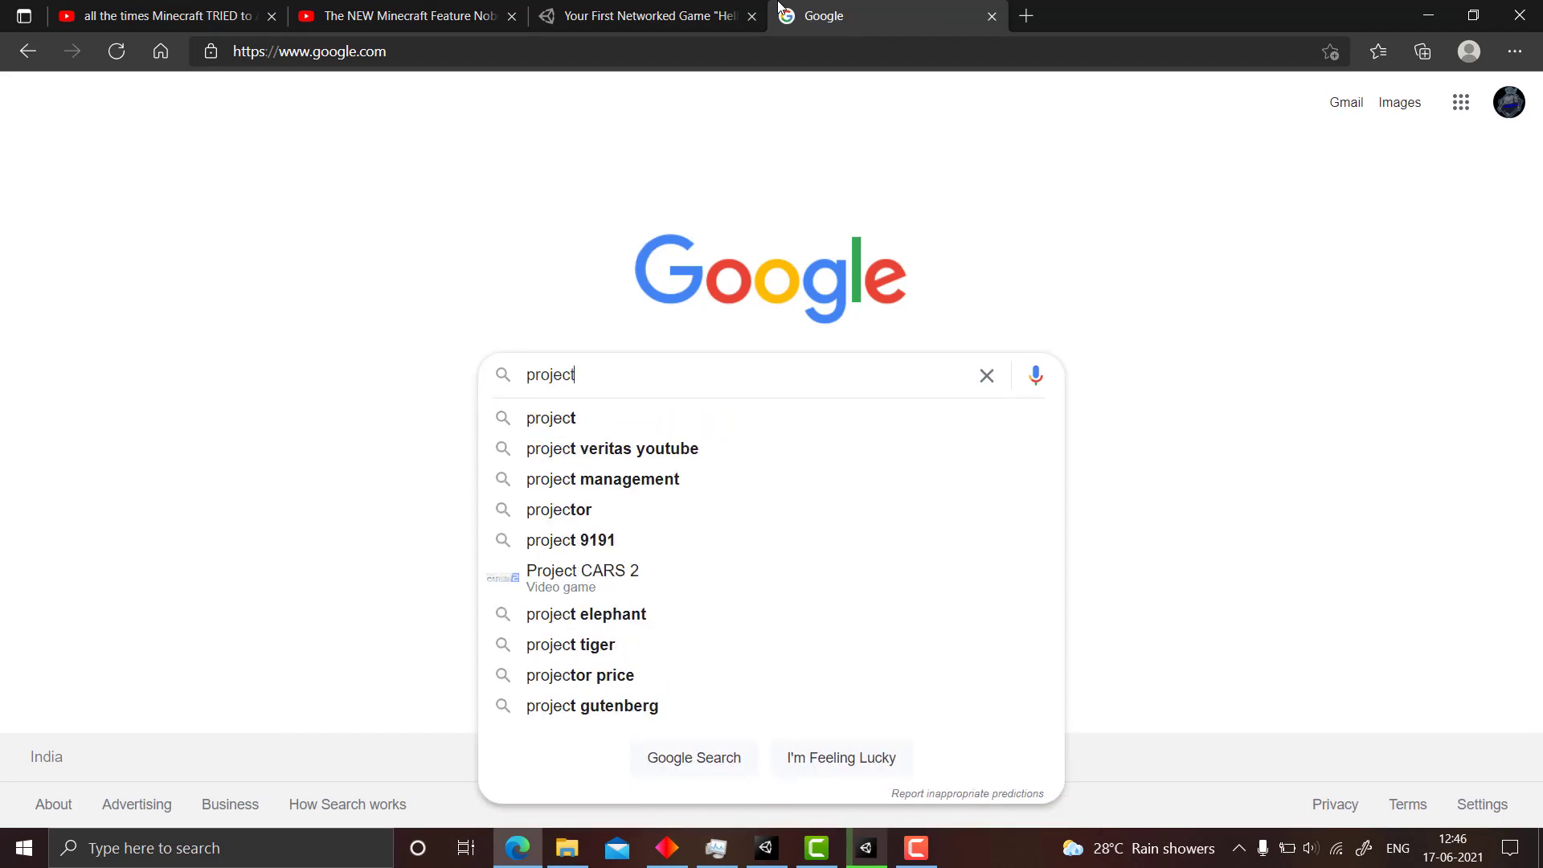
{"action": "type", "text": " cl"}
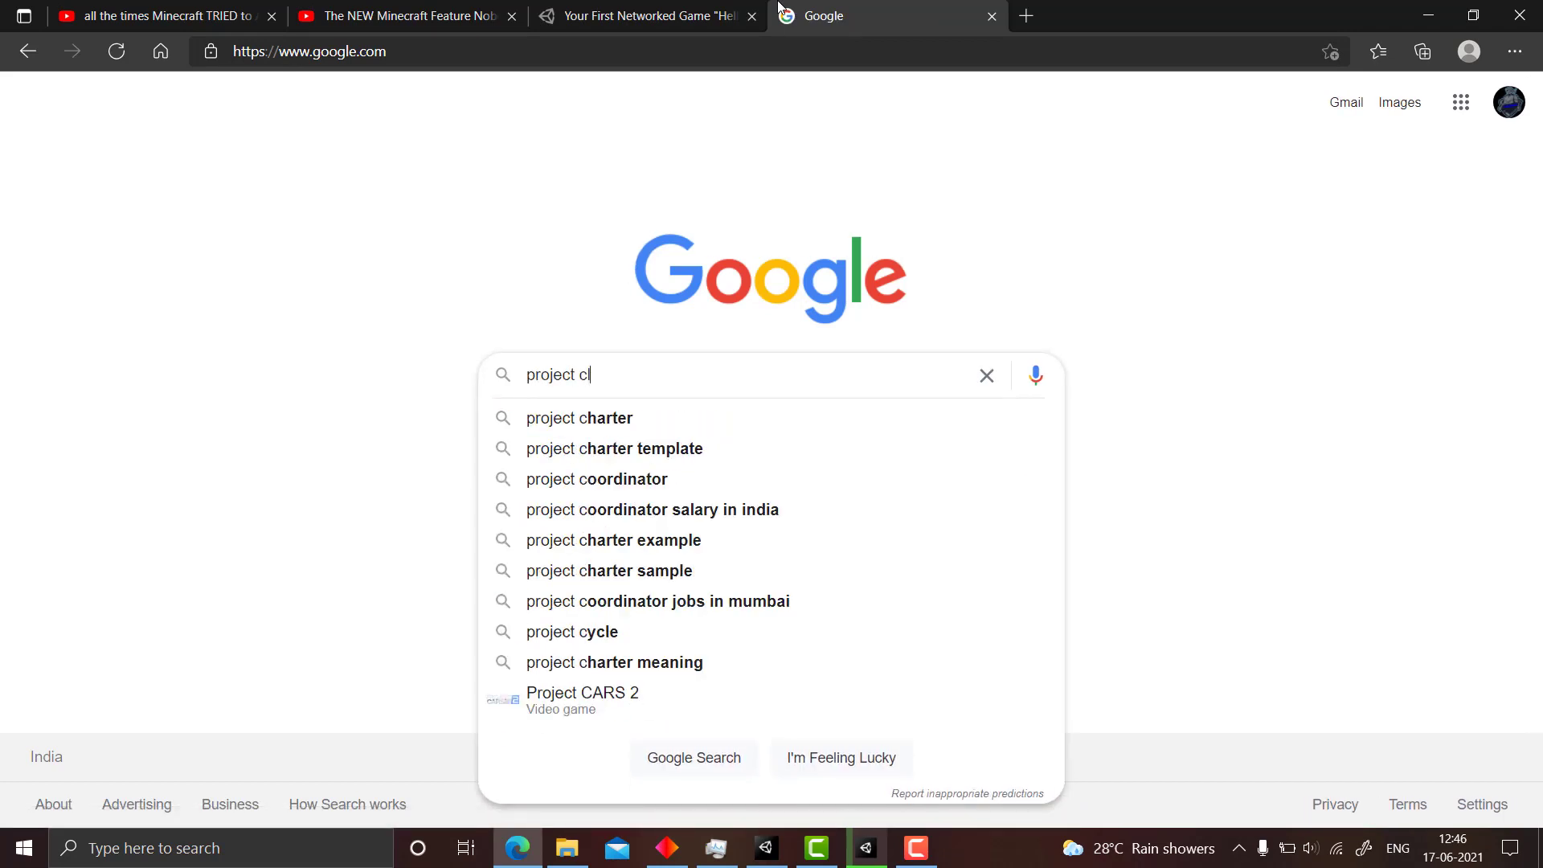
{"action": "type", "text": "oner"}
{"action": "key", "text": "Return"}
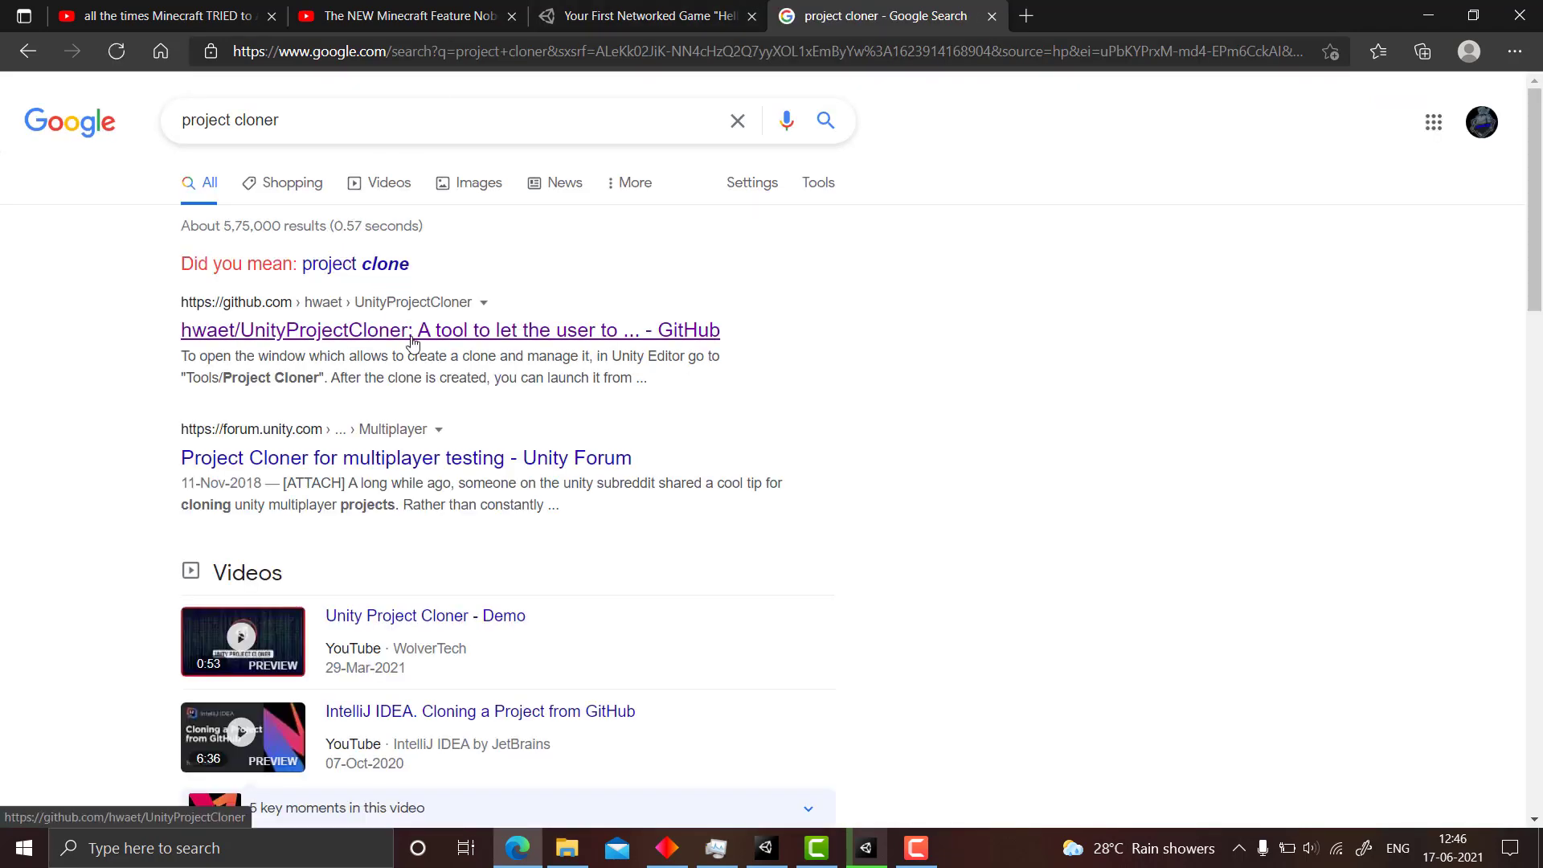
- Open the UnityProjectCloner GitHub repository and copy its HTTPS clone URL
{"action": "left_click", "coordinate": [412, 343]}
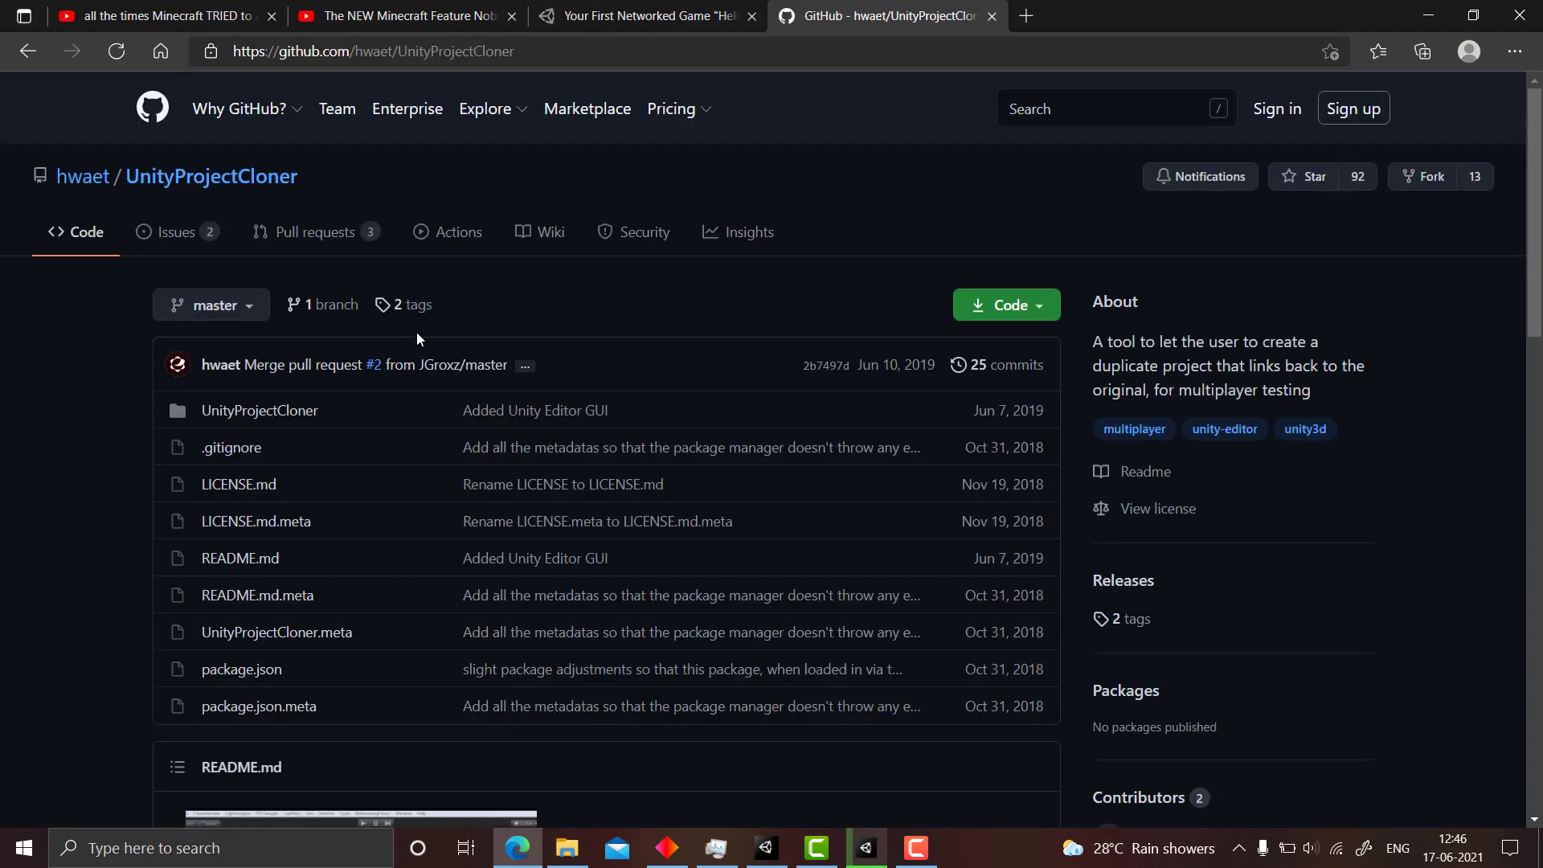
{"action": "left_click", "coordinate": [1011, 317]}
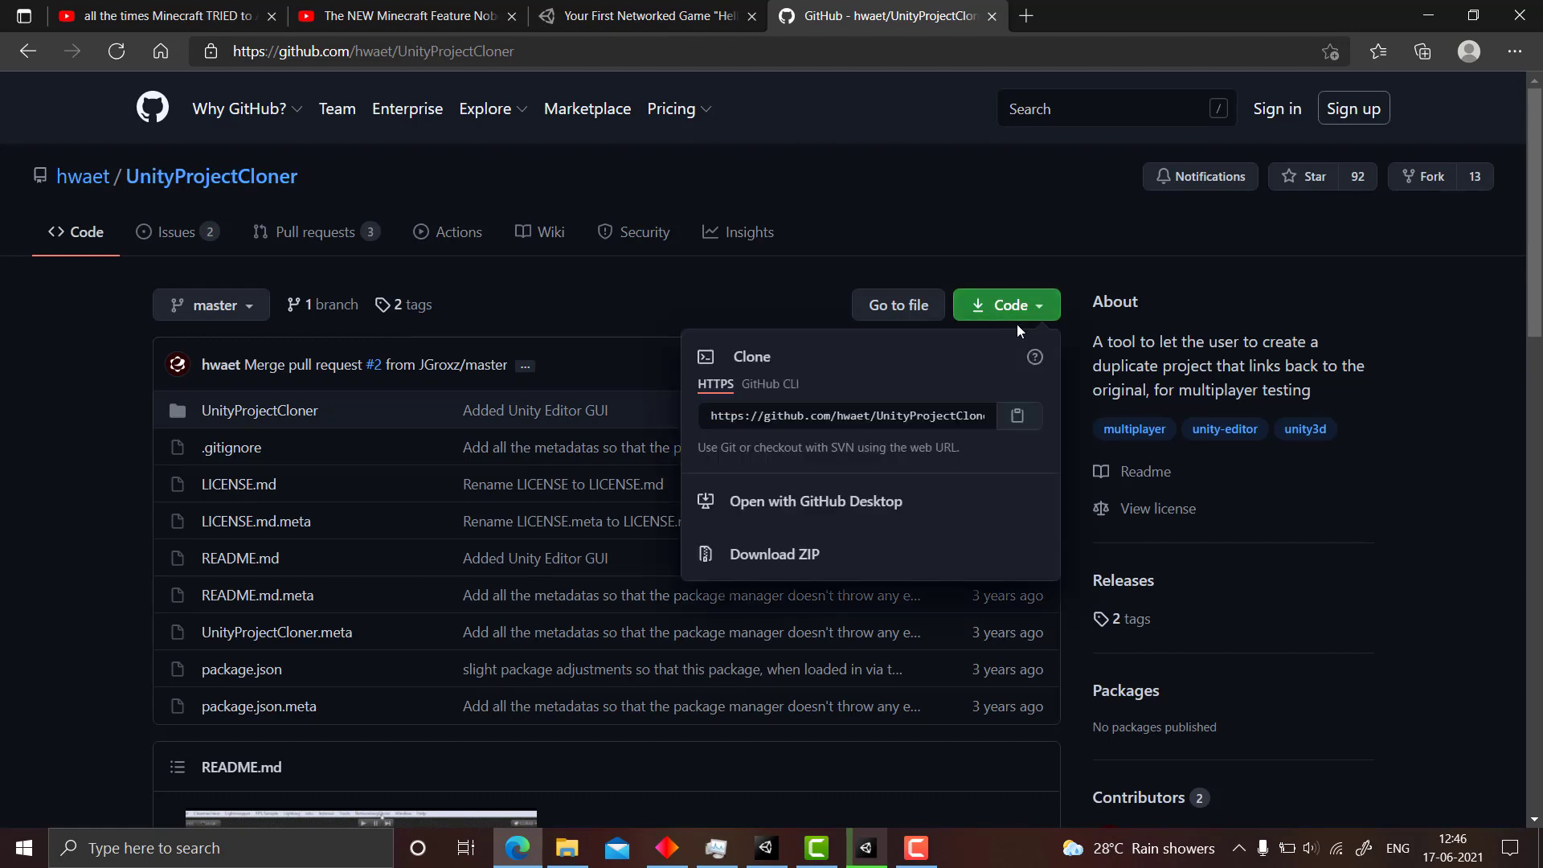
{"action": "left_click", "coordinate": [1015, 430]}
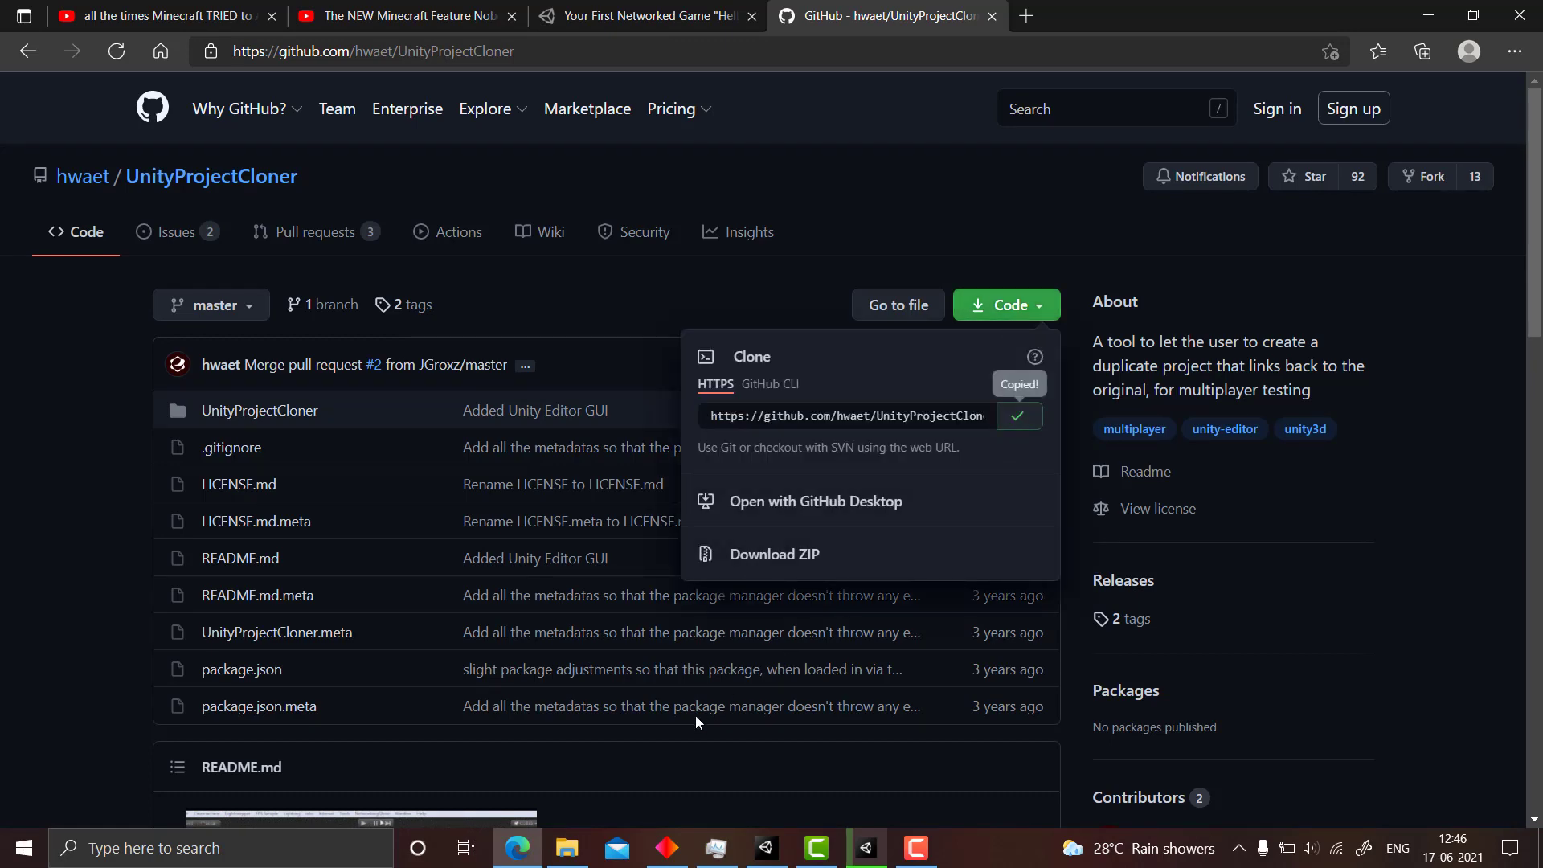
{"action": "scroll", "coordinate": [696, 715], "scroll_direction": "down", "scroll_amount": 7}
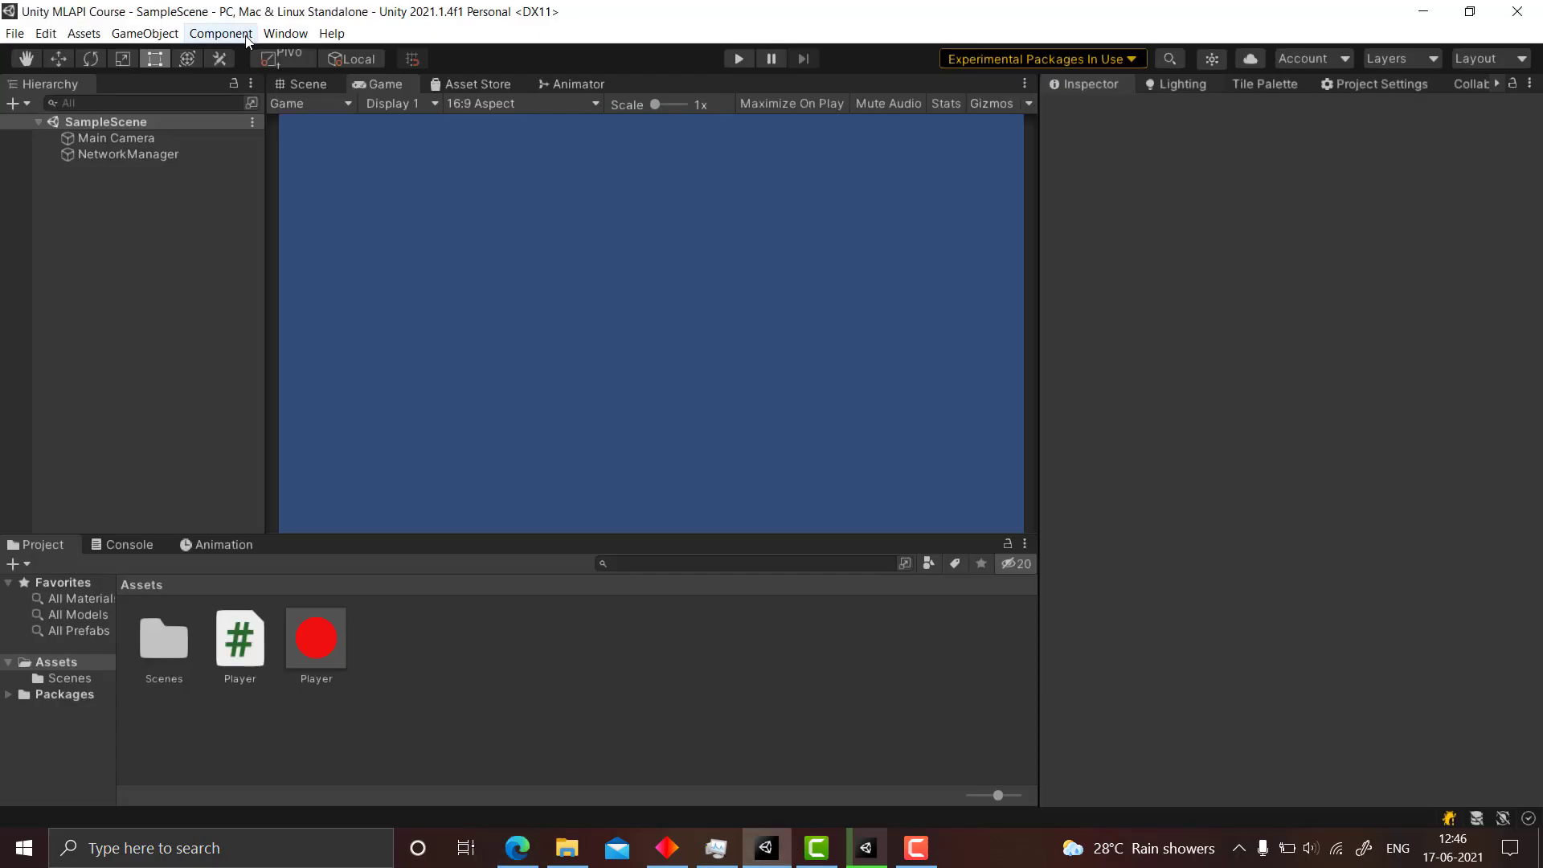
- Add Project Cloner in Package Manager from the copied UnityProjectCloner git URL
{"action": "left_click", "coordinate": [282, 36]}
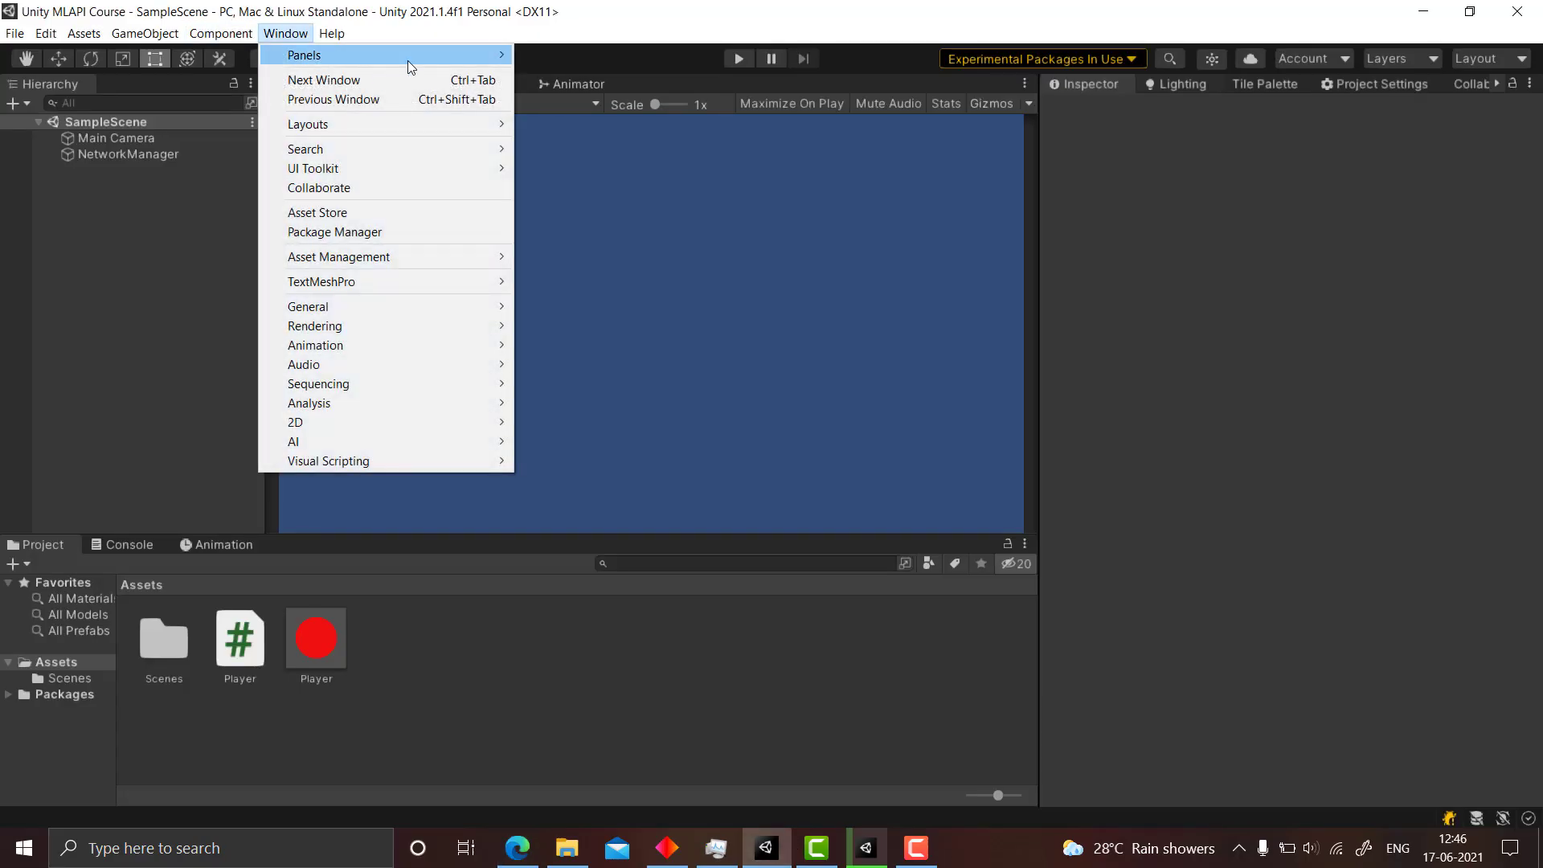
{"action": "left_click", "coordinate": [371, 233]}
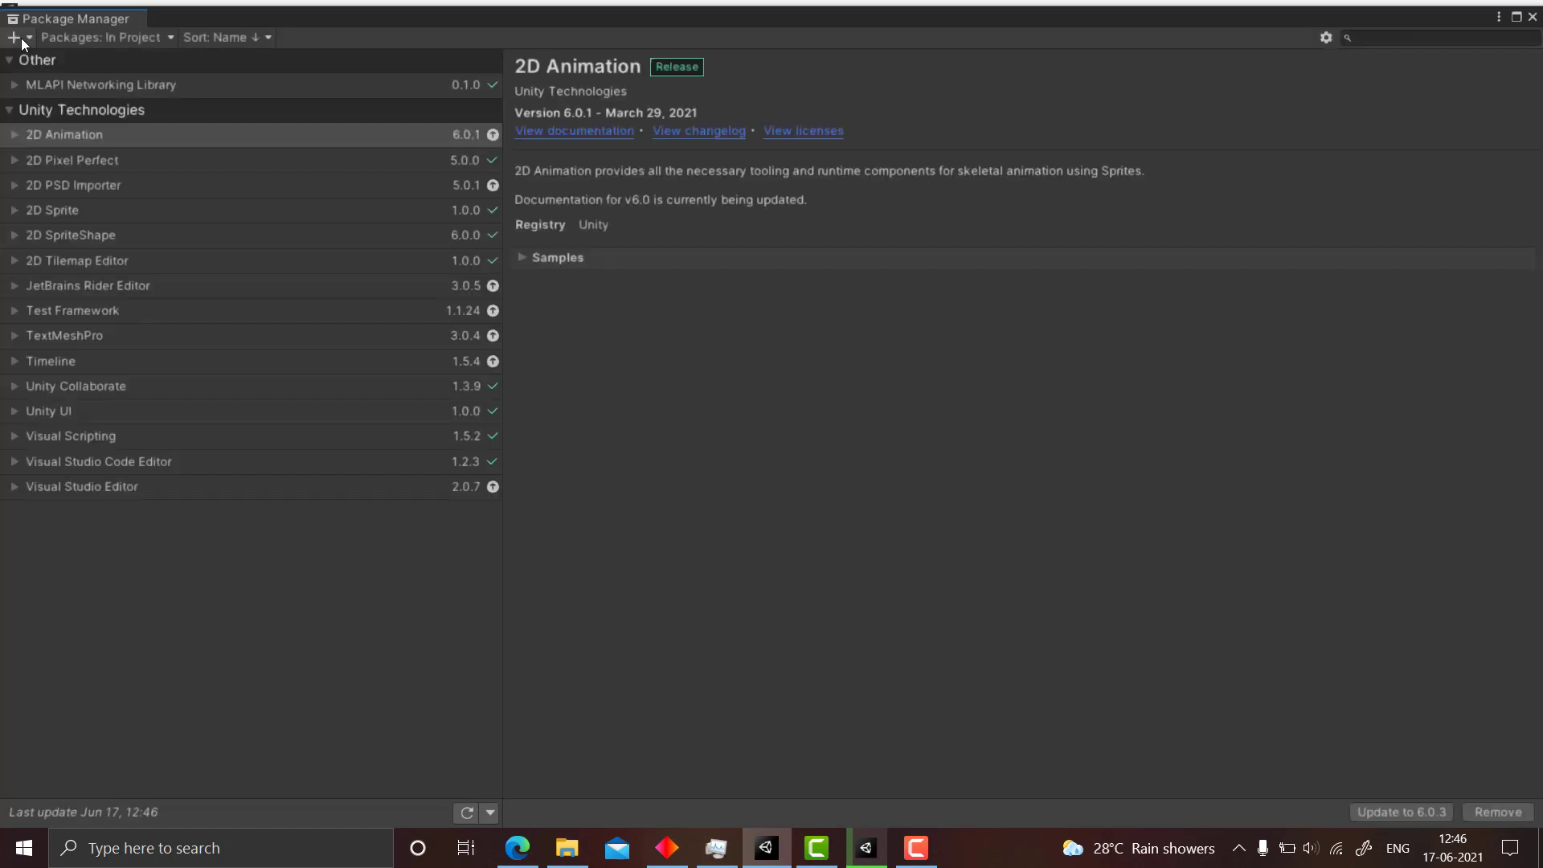
{"action": "left_click", "coordinate": [22, 42]}
{"action": "left_click", "coordinate": [80, 99]}
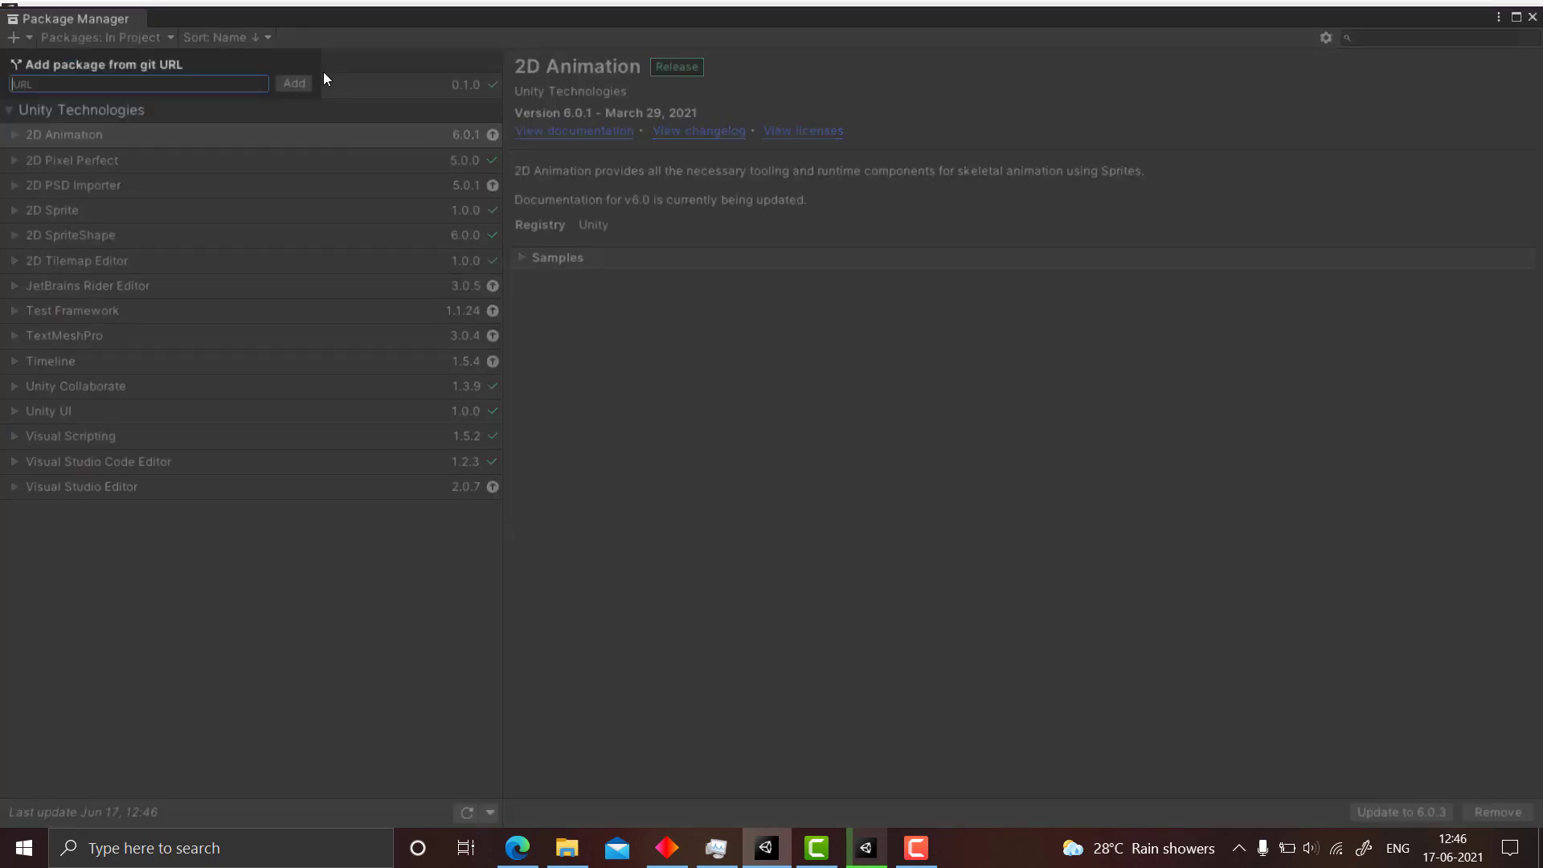
{"action": "key", "text": "ctrl+v"}
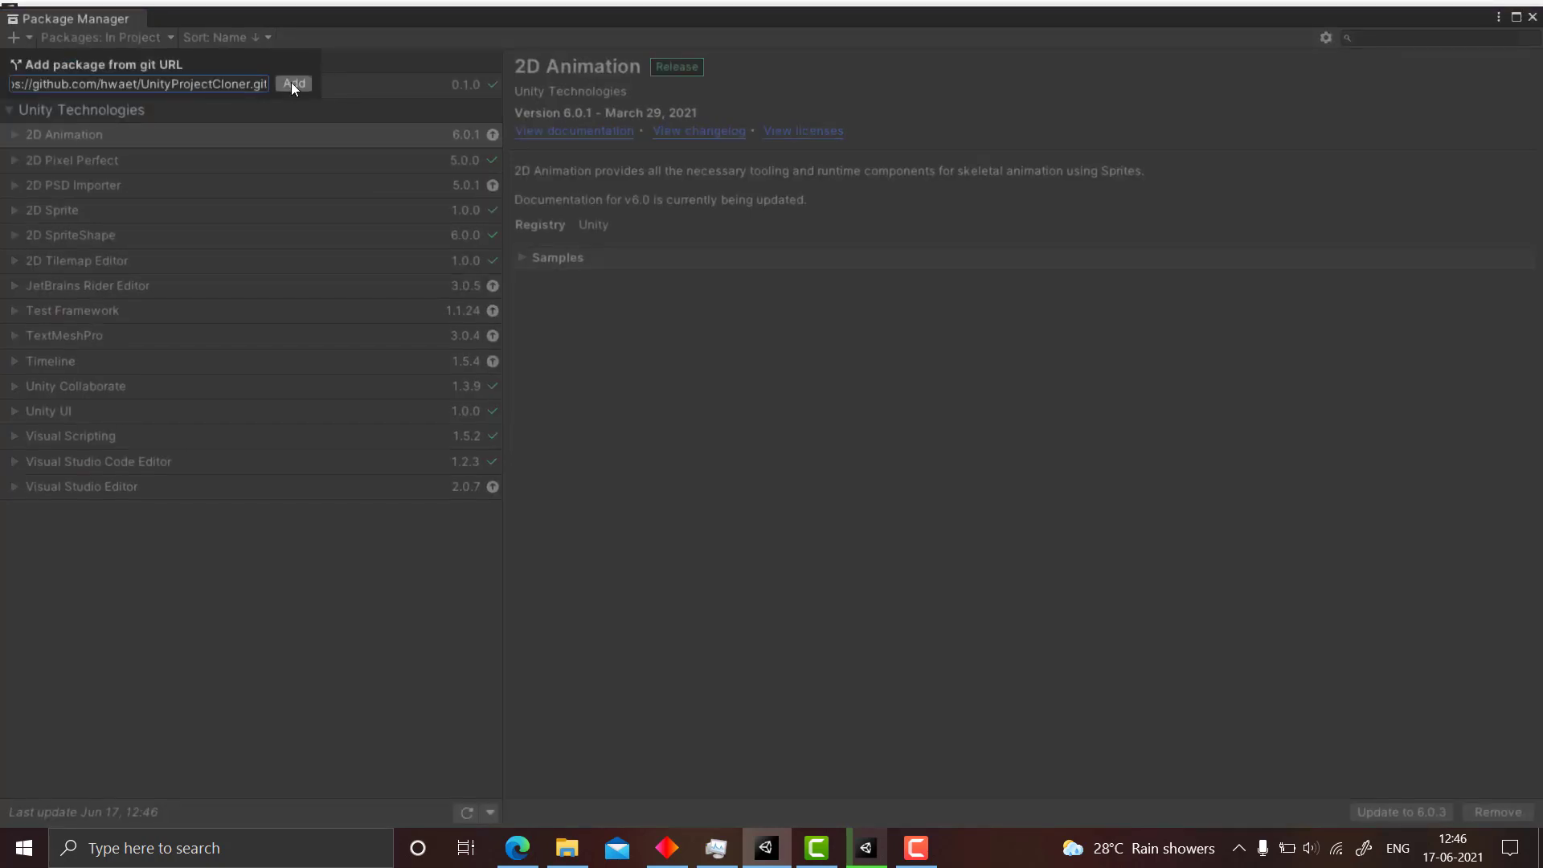
{"action": "left_click", "coordinate": [292, 84]}
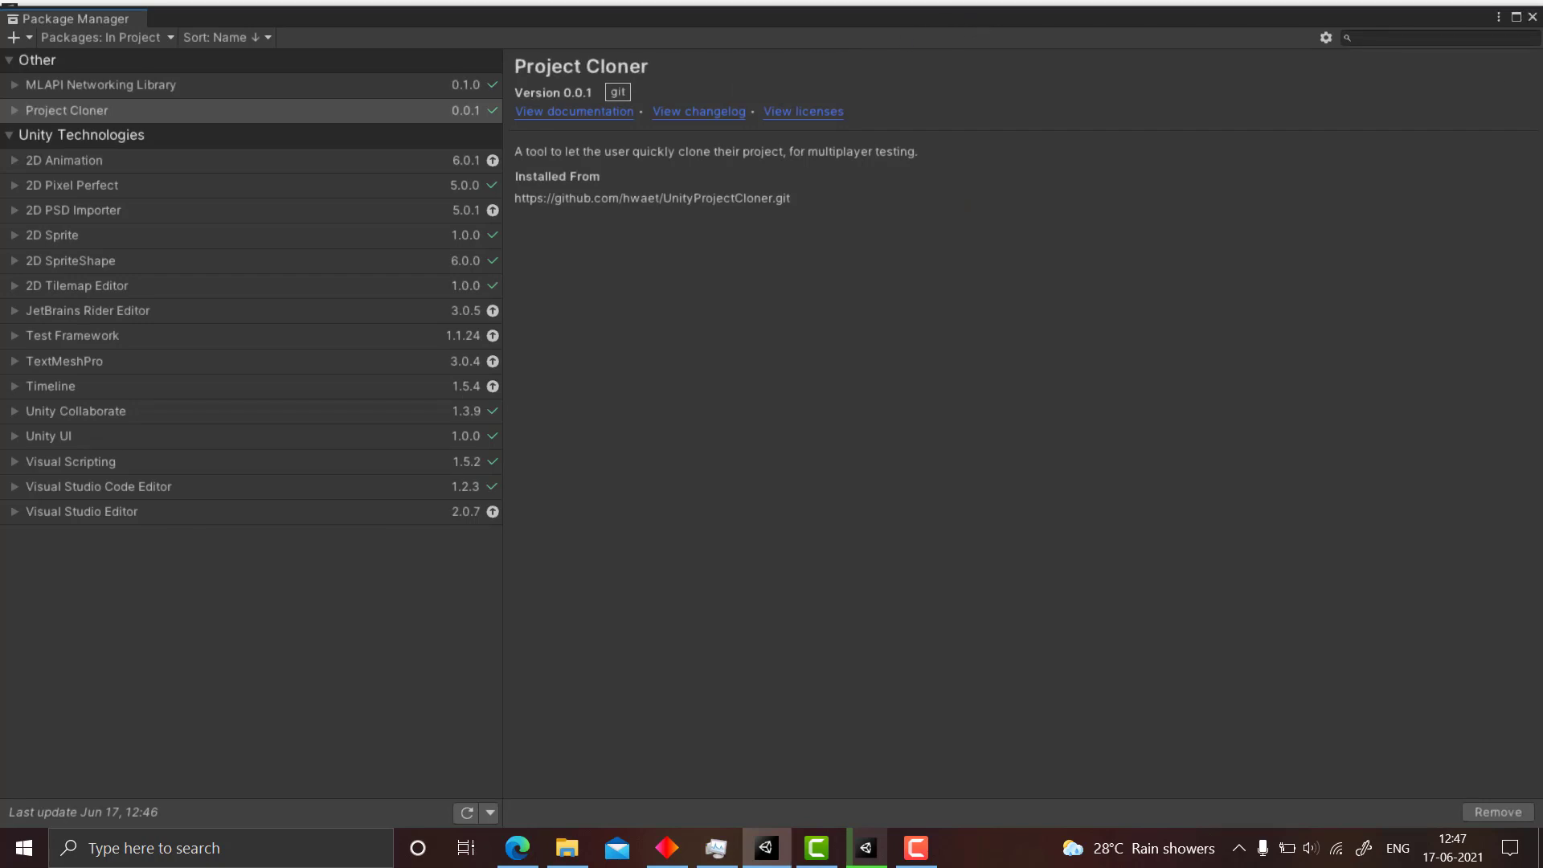
- Create a new clone of Unity MLAPI Course from Tools > Project Cloner
{"action": "left_click", "coordinate": [1532, 17]}
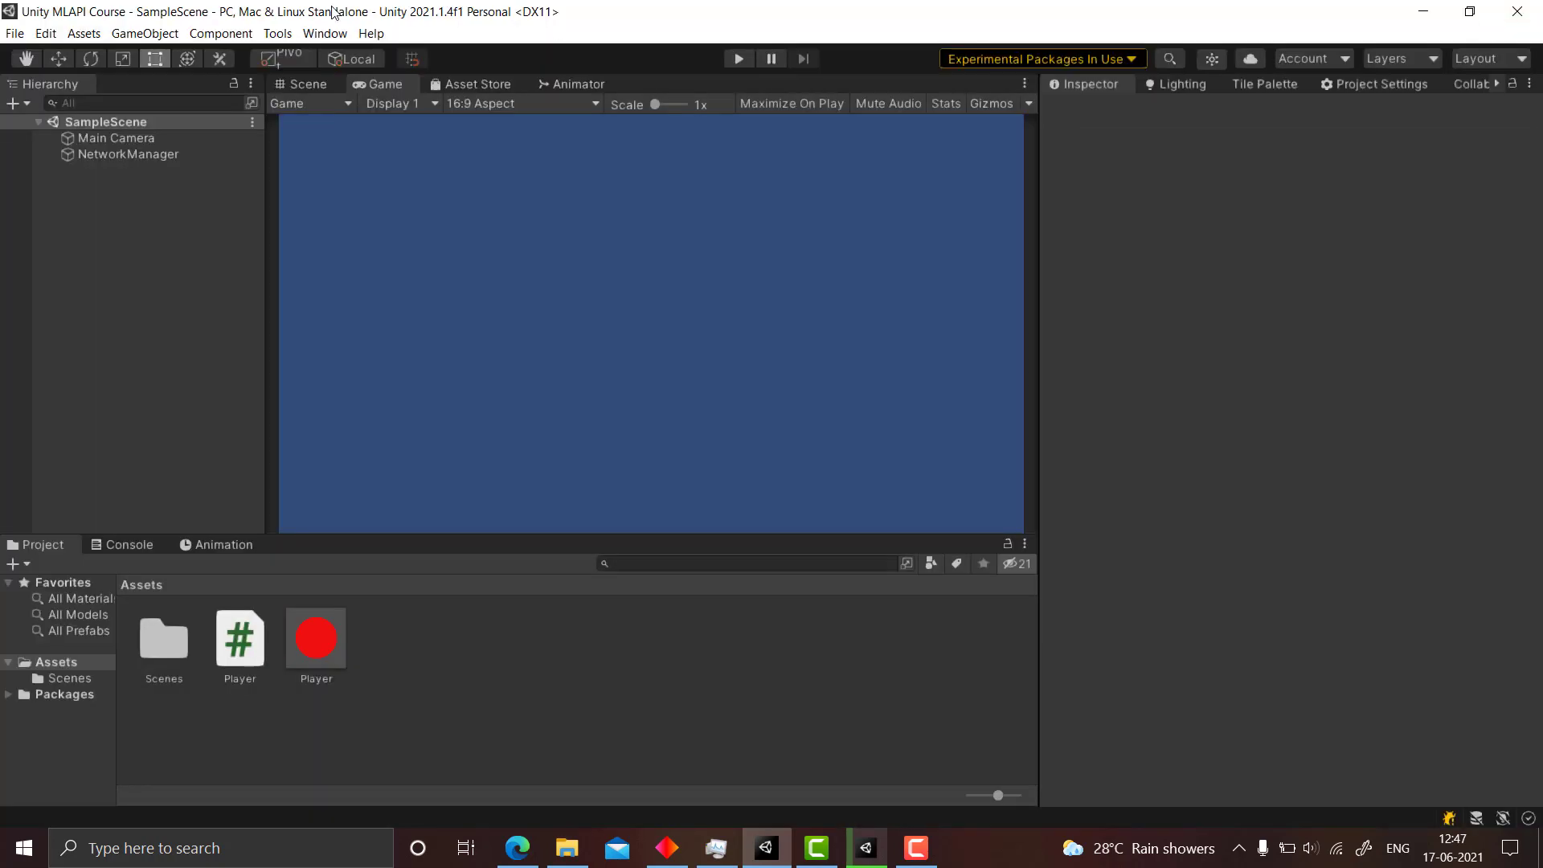
{"action": "left_click", "coordinate": [343, 30]}
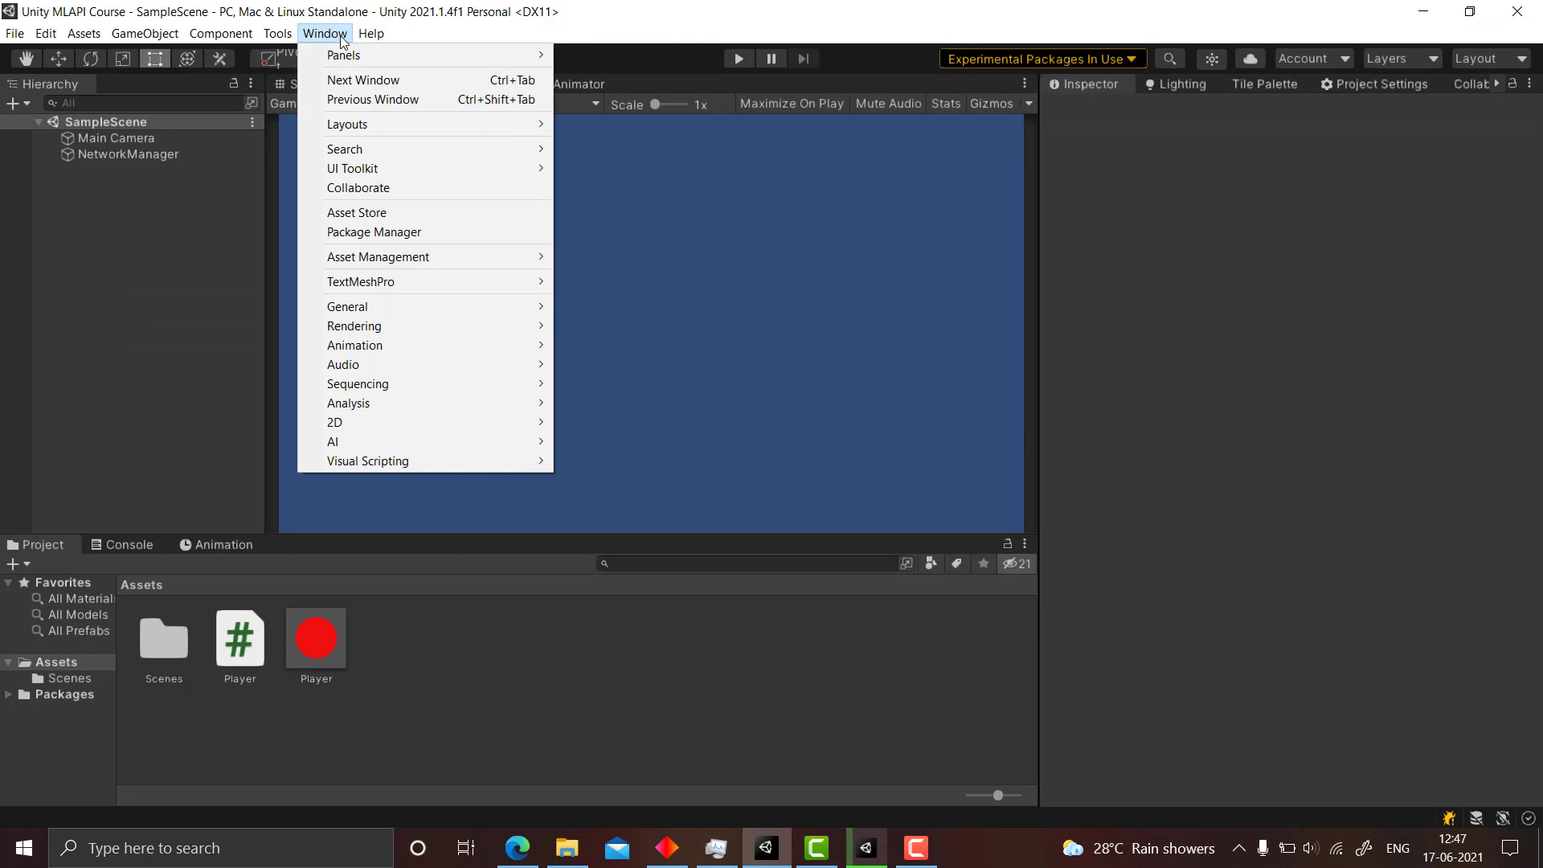
{"action": "mouse_move", "coordinate": [278, 33]}
{"action": "left_click", "coordinate": [342, 56]}
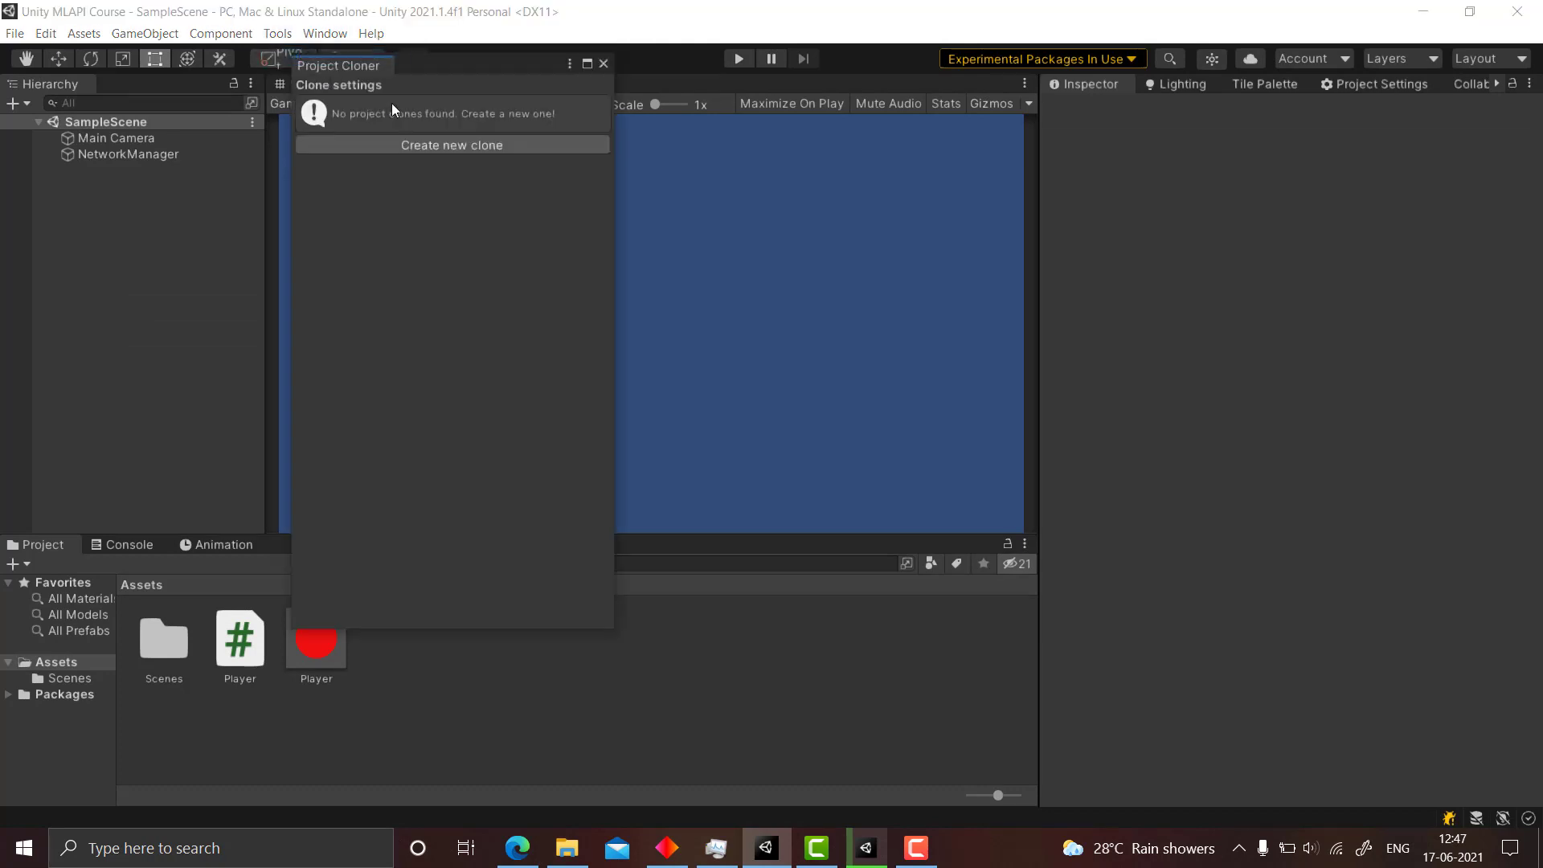
{"action": "left_click", "coordinate": [451, 148]}
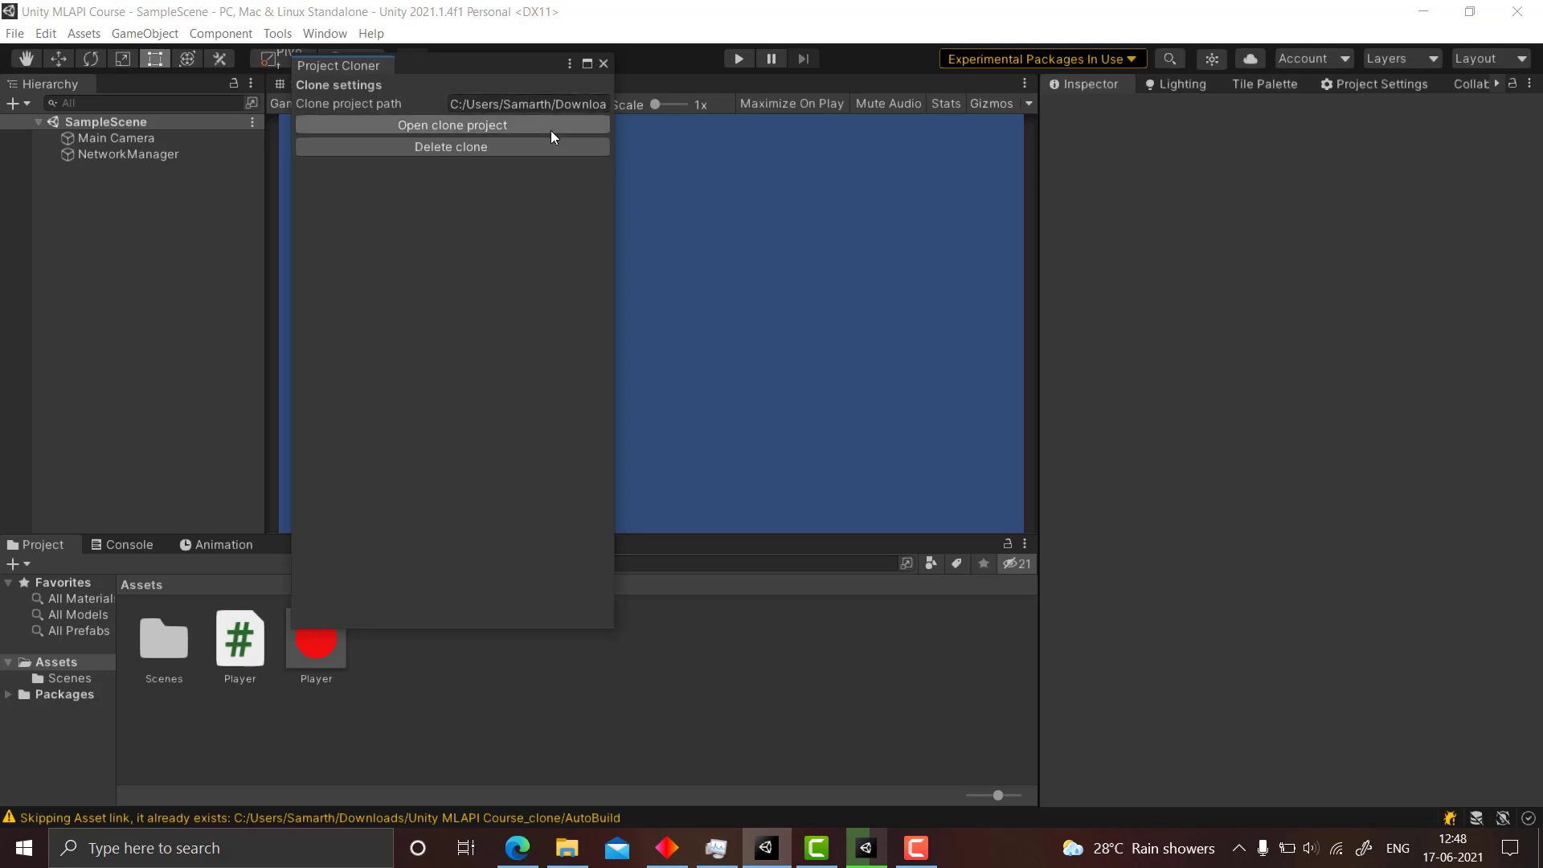
- Open Unity MLAPI Course_clone in a second editor, then return to the original project's window
{"action": "left_click", "coordinate": [551, 127]}
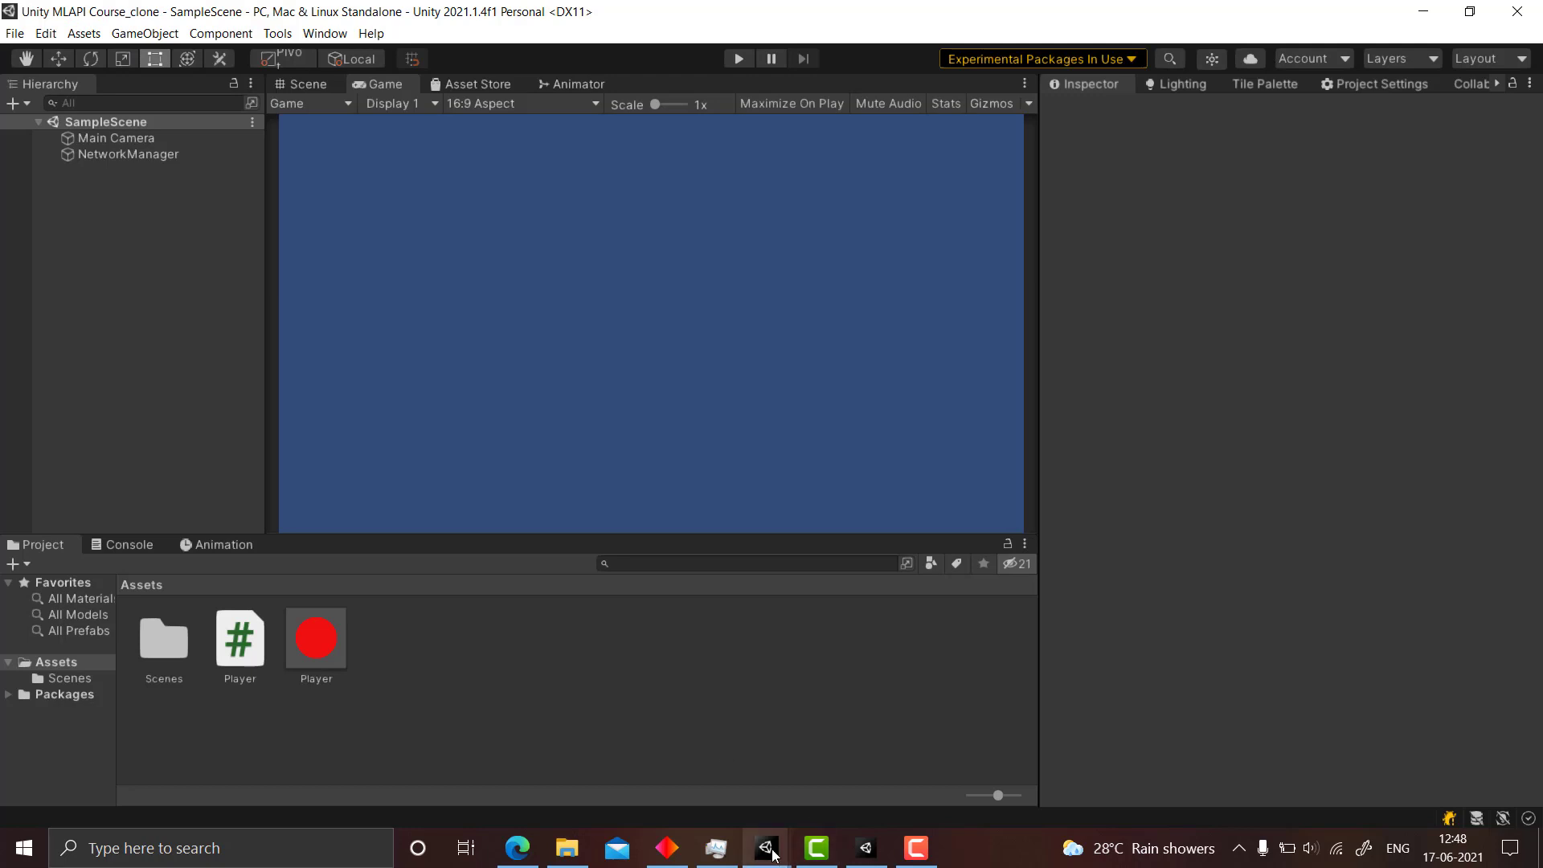
{"action": "mouse_move", "coordinate": [764, 846]}
{"action": "left_click", "coordinate": [689, 792]}
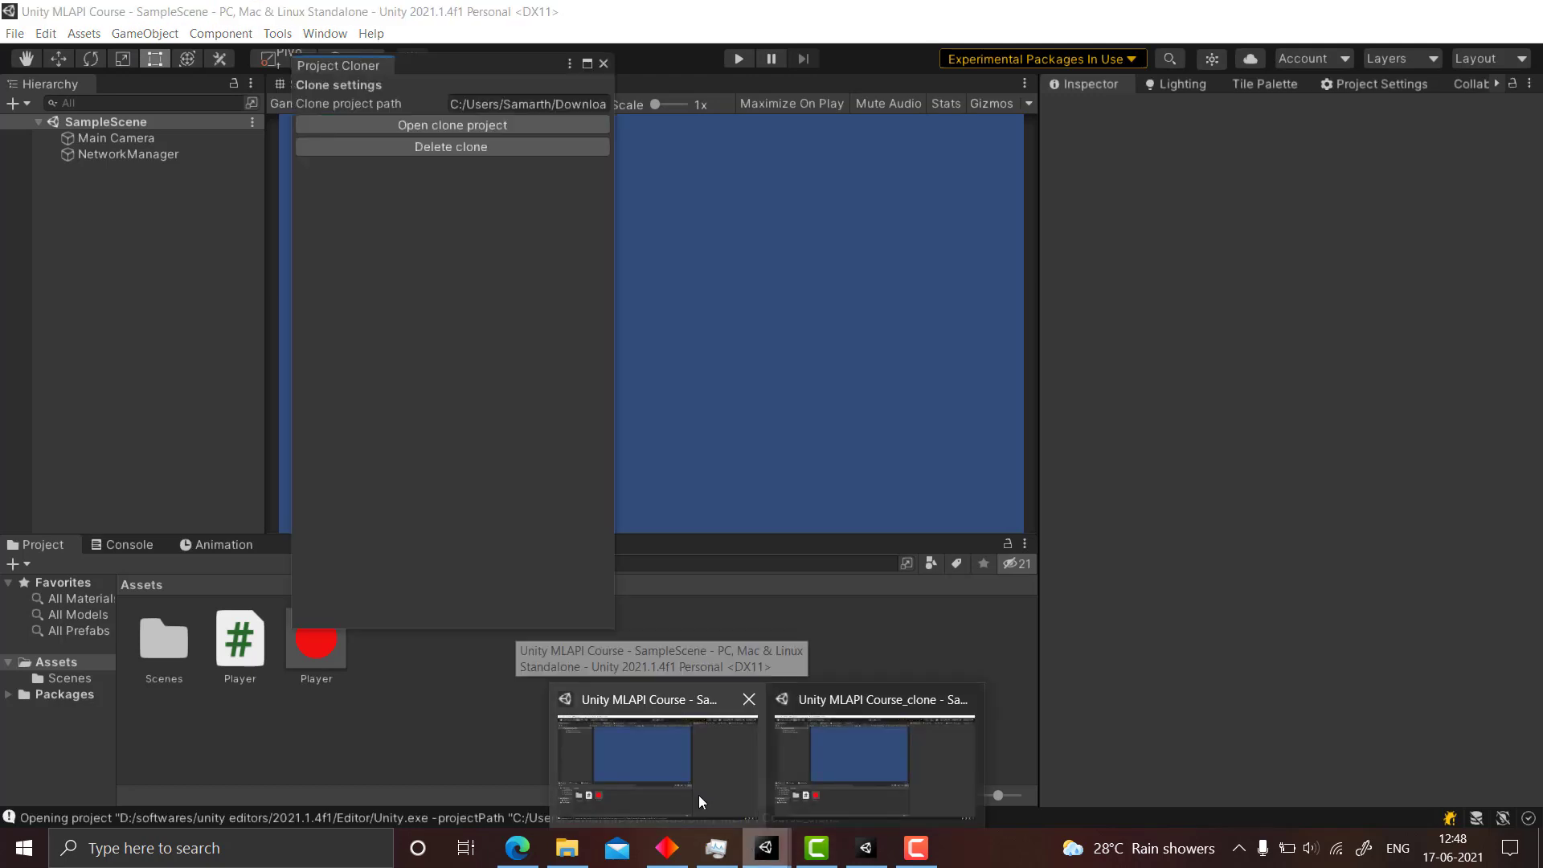
- Play the original project, start it as host from NetworkManager, then switch to the clone editor
{"action": "left_click", "coordinate": [603, 64]}
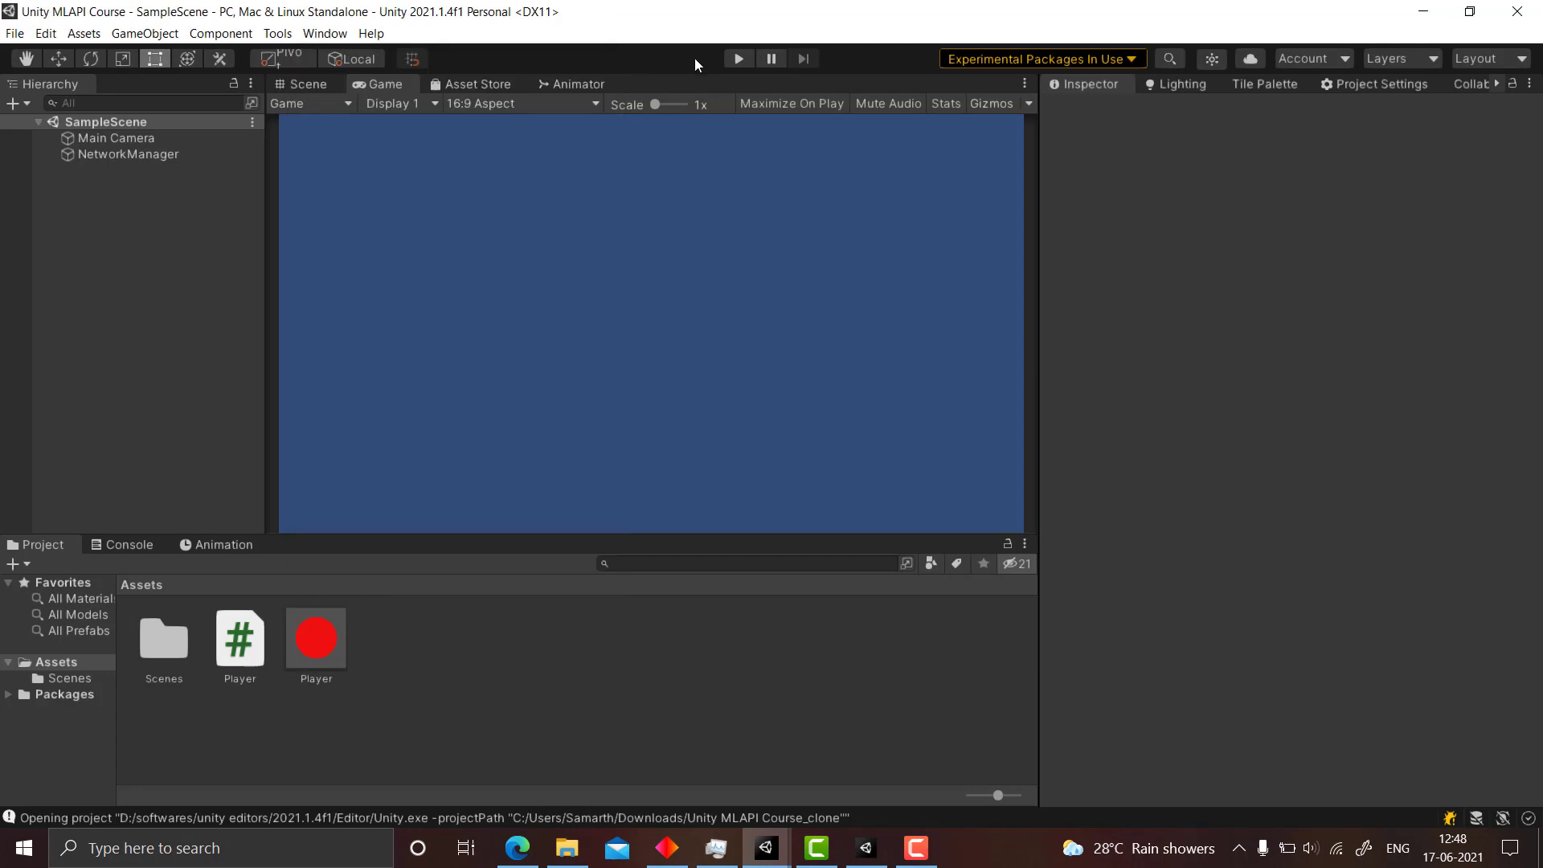
{"action": "left_click", "coordinate": [740, 59]}
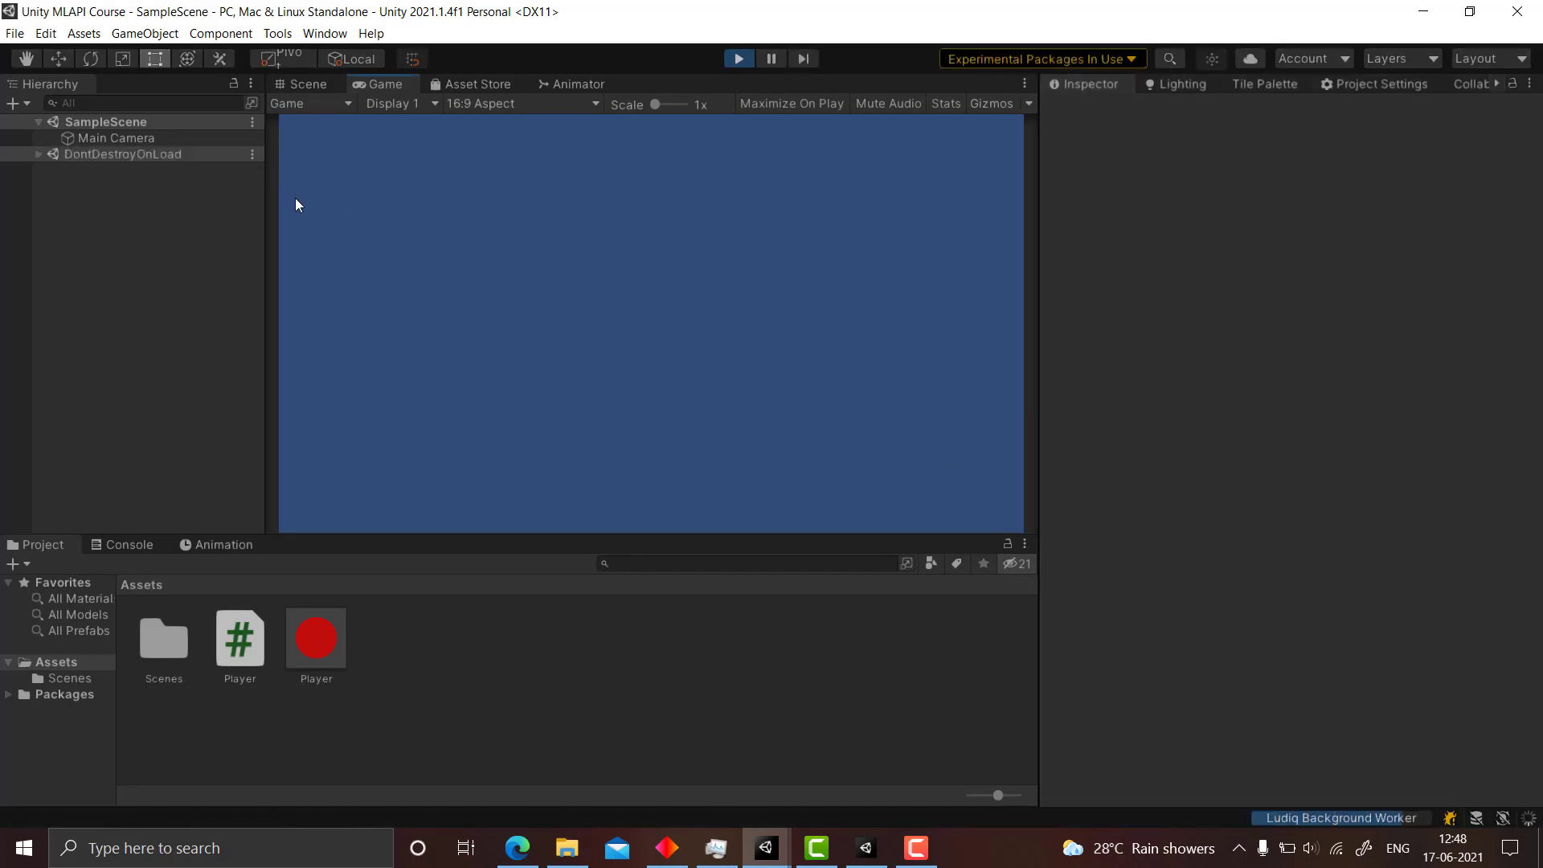
{"action": "left_click", "coordinate": [36, 156]}
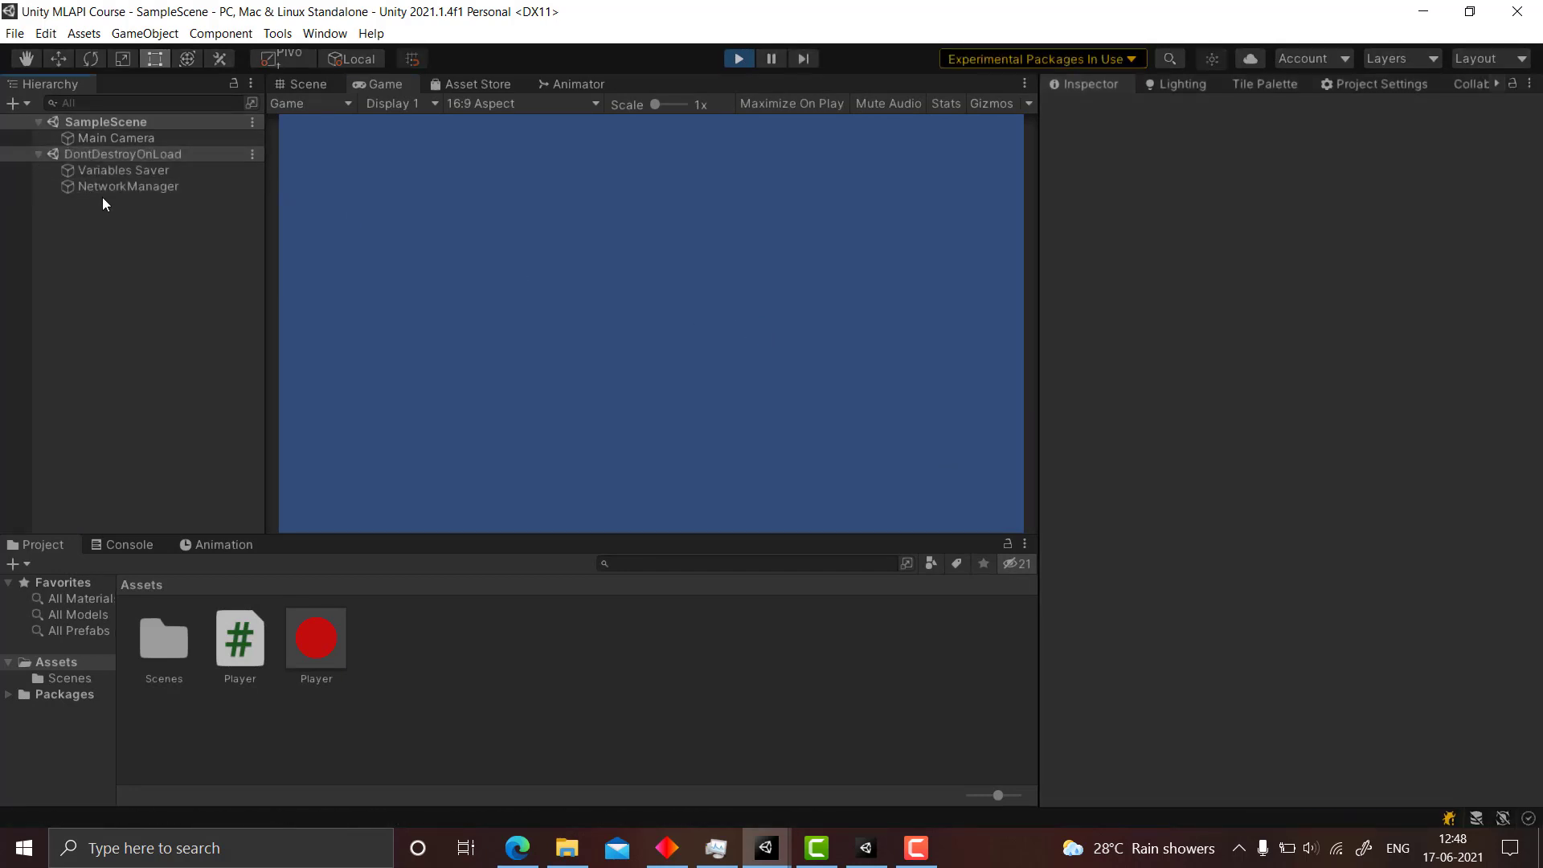
{"action": "left_click", "coordinate": [118, 186]}
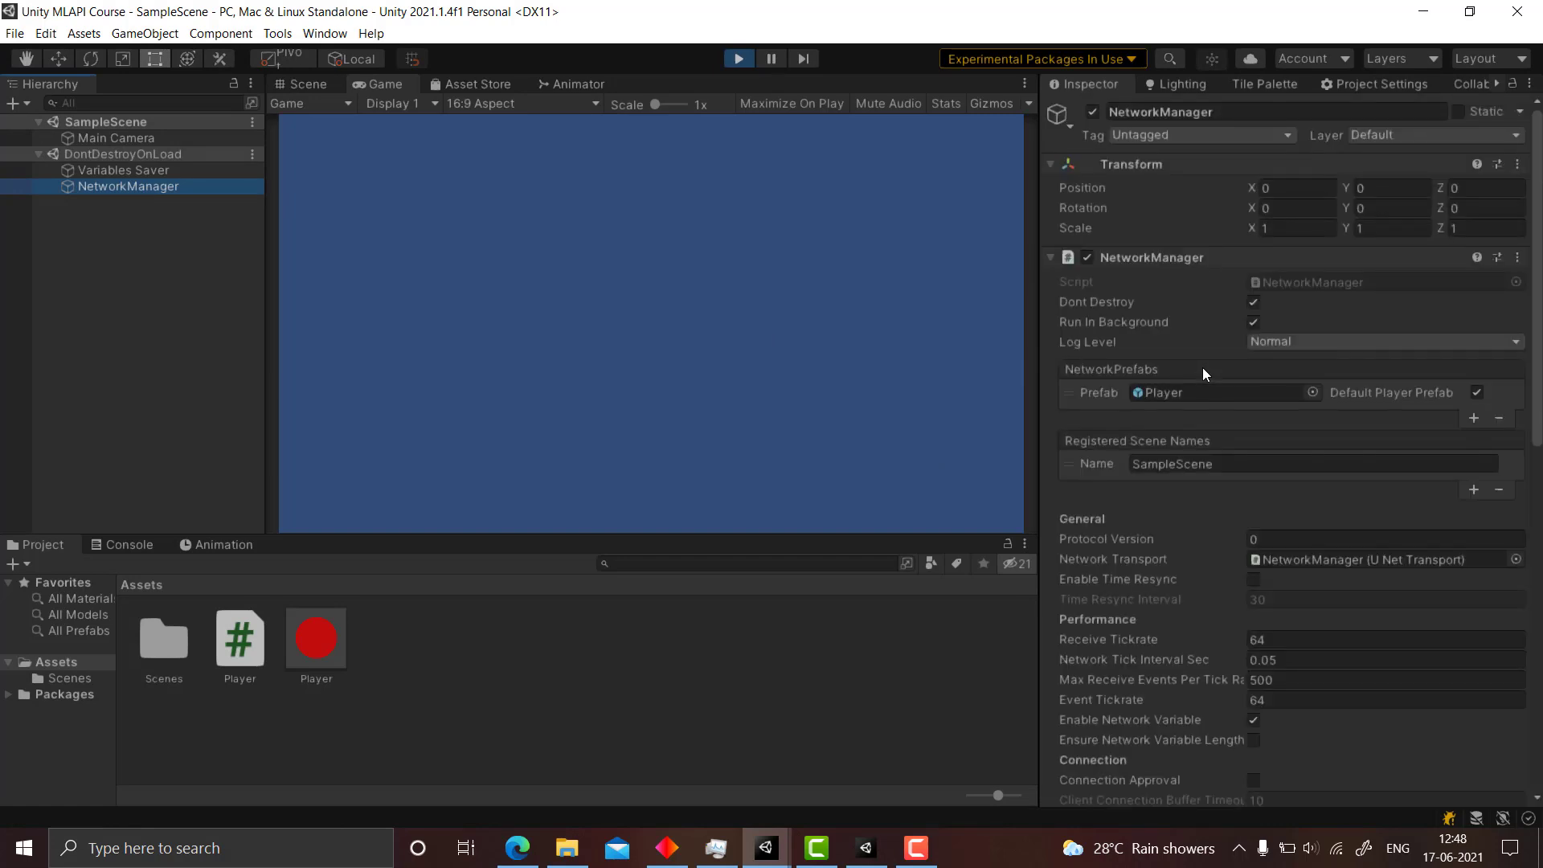
{"action": "scroll", "coordinate": [1202, 368], "scroll_direction": "down", "scroll_amount": 10}
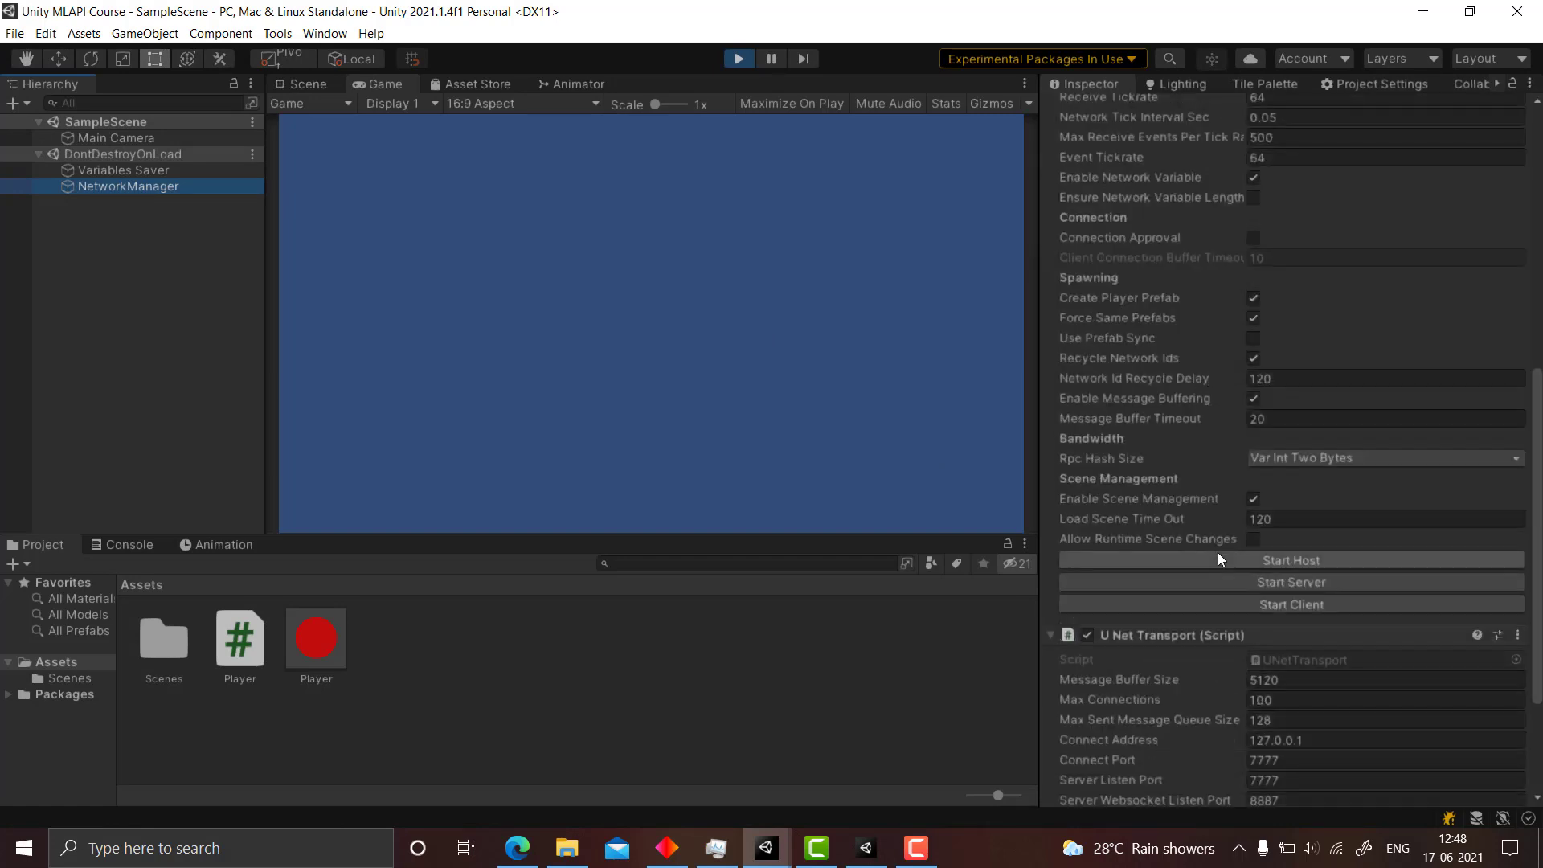
{"action": "left_click", "coordinate": [1217, 556]}
{"action": "mouse_move", "coordinate": [769, 864]}
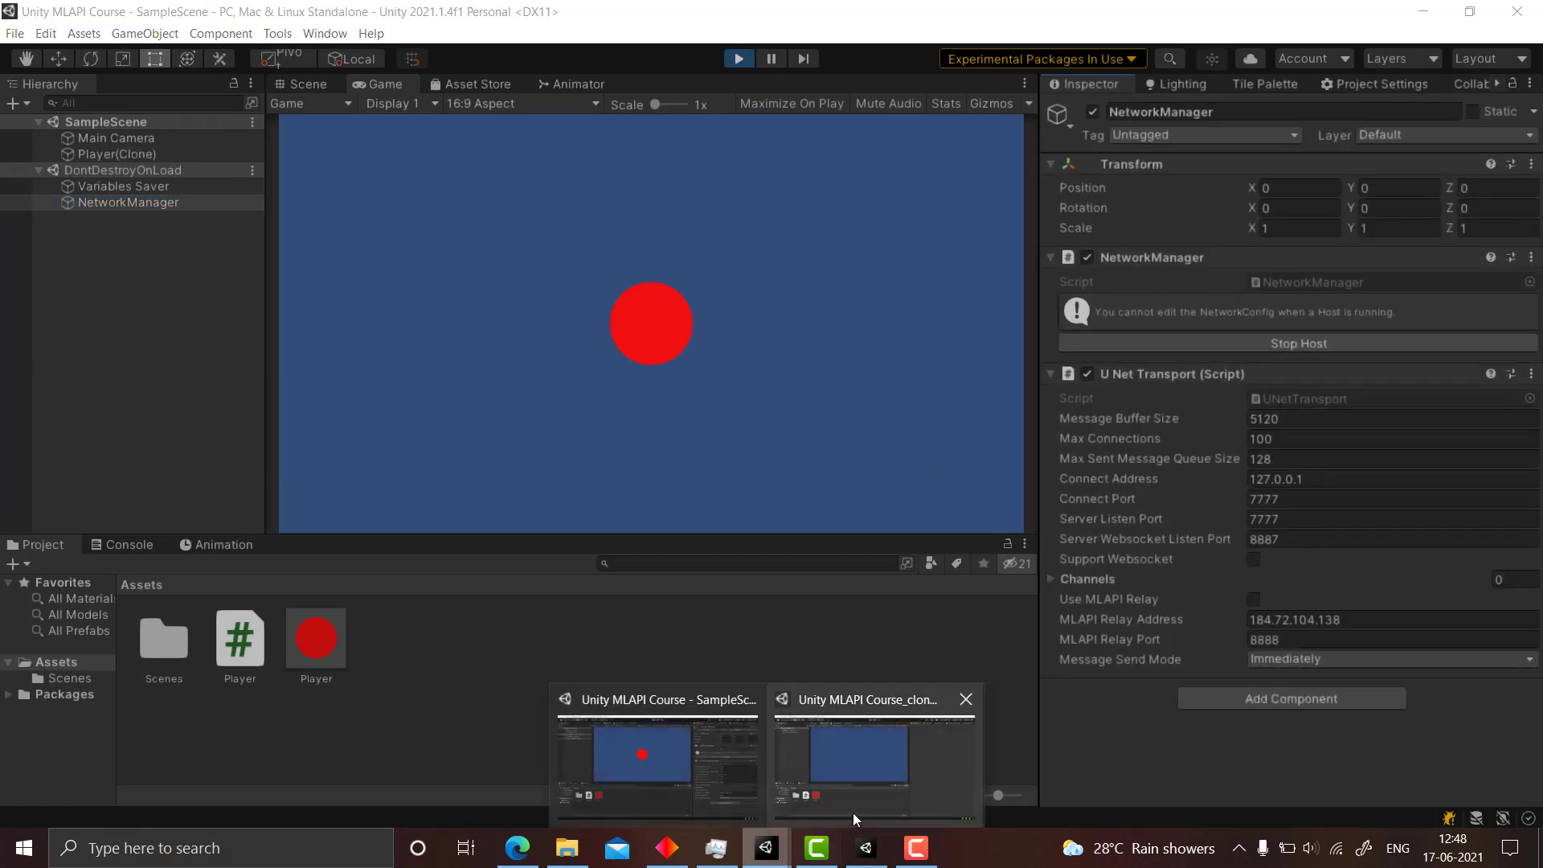
{"action": "left_click", "coordinate": [852, 812]}
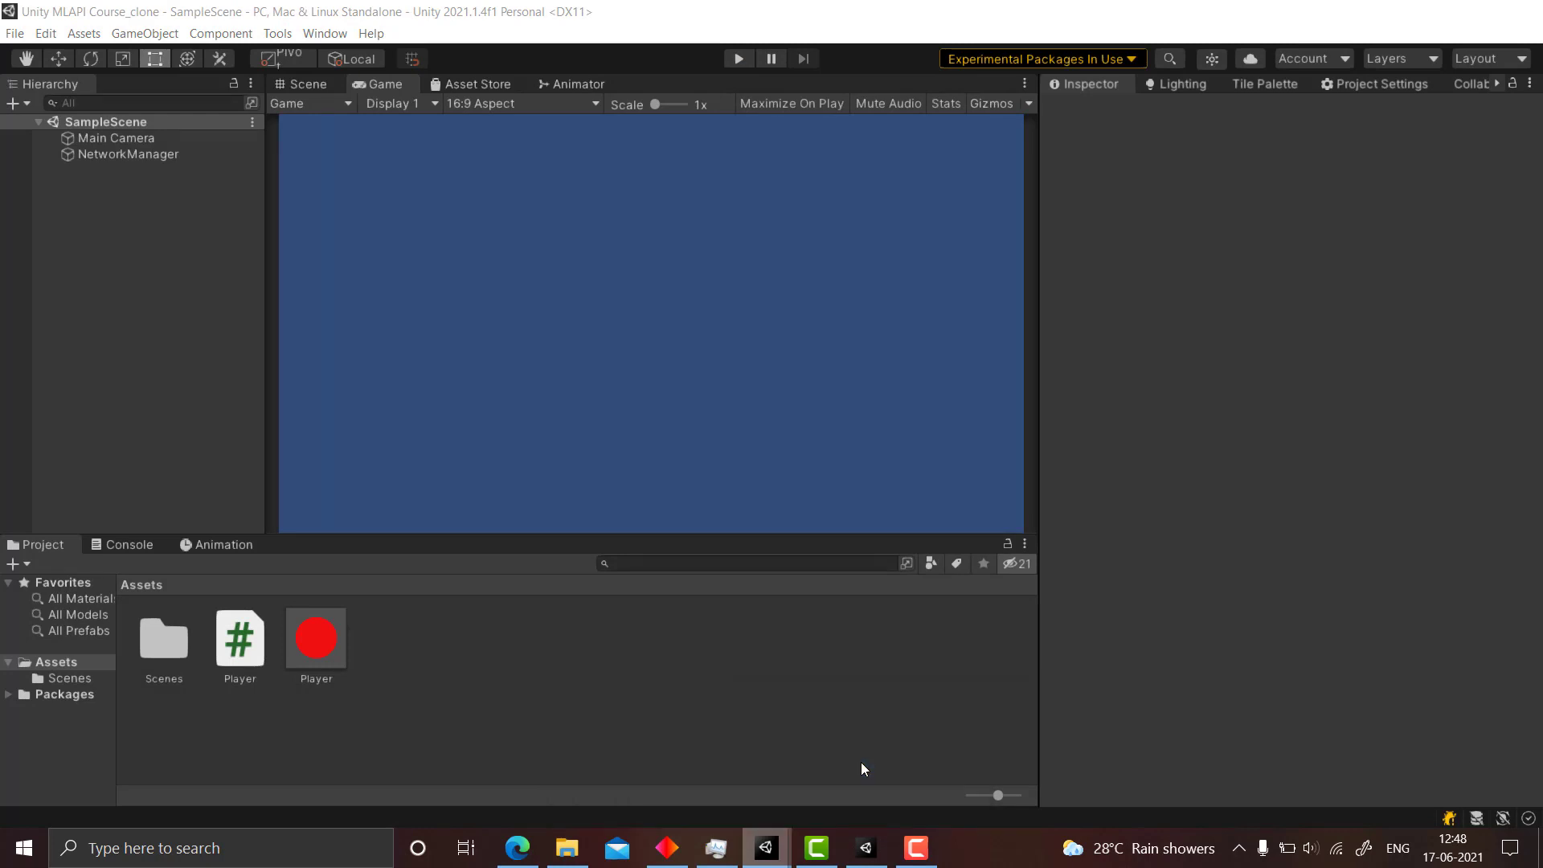
- Play the clone, start it as client, and move its player circle to the top-left
{"action": "left_click", "coordinate": [744, 61]}
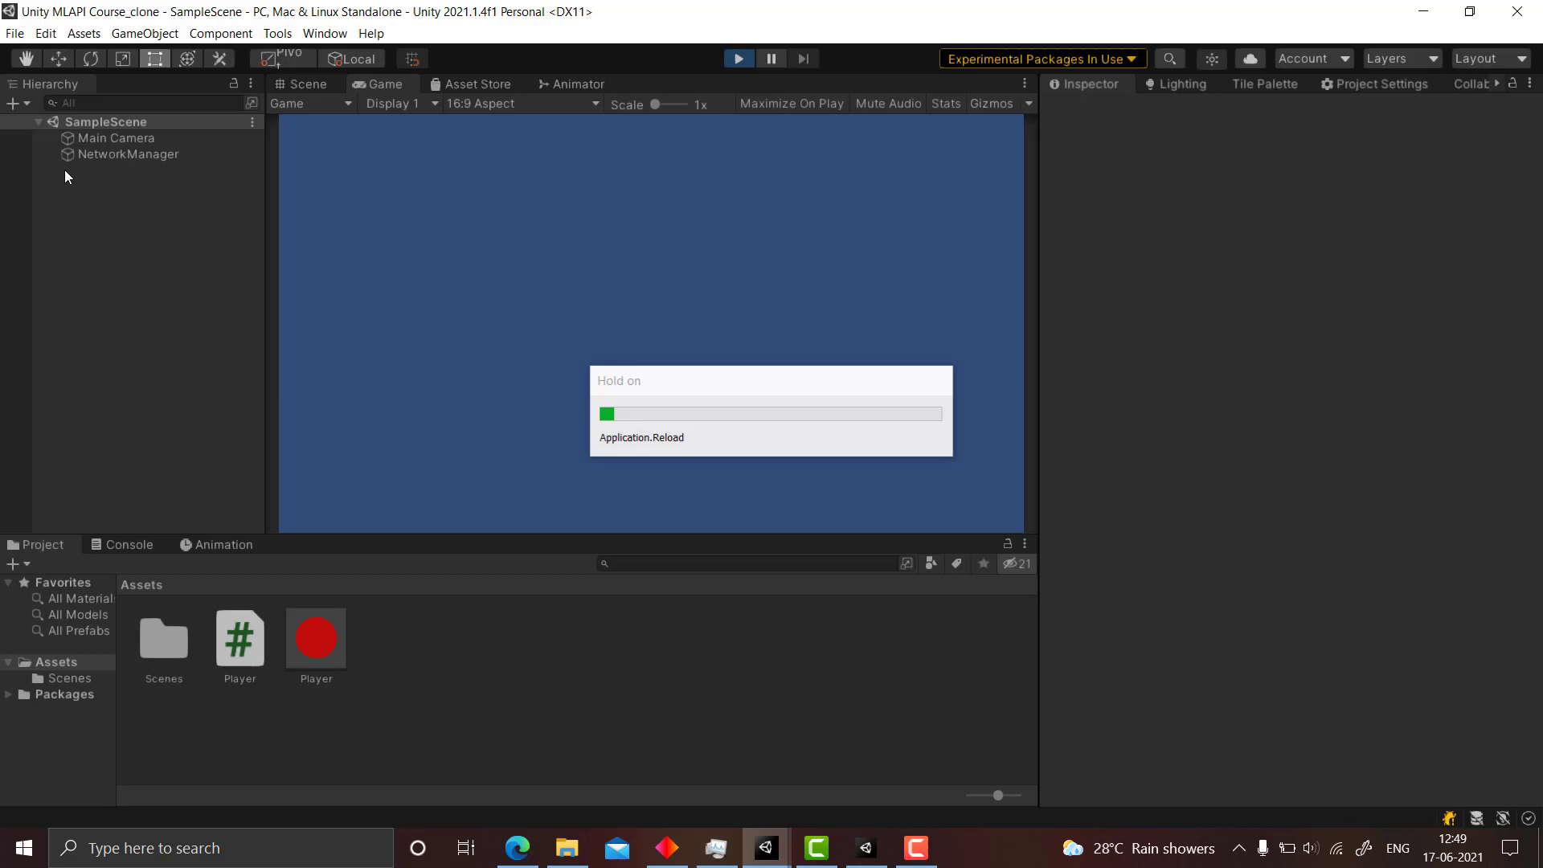
{"action": "left_click", "coordinate": [45, 157]}
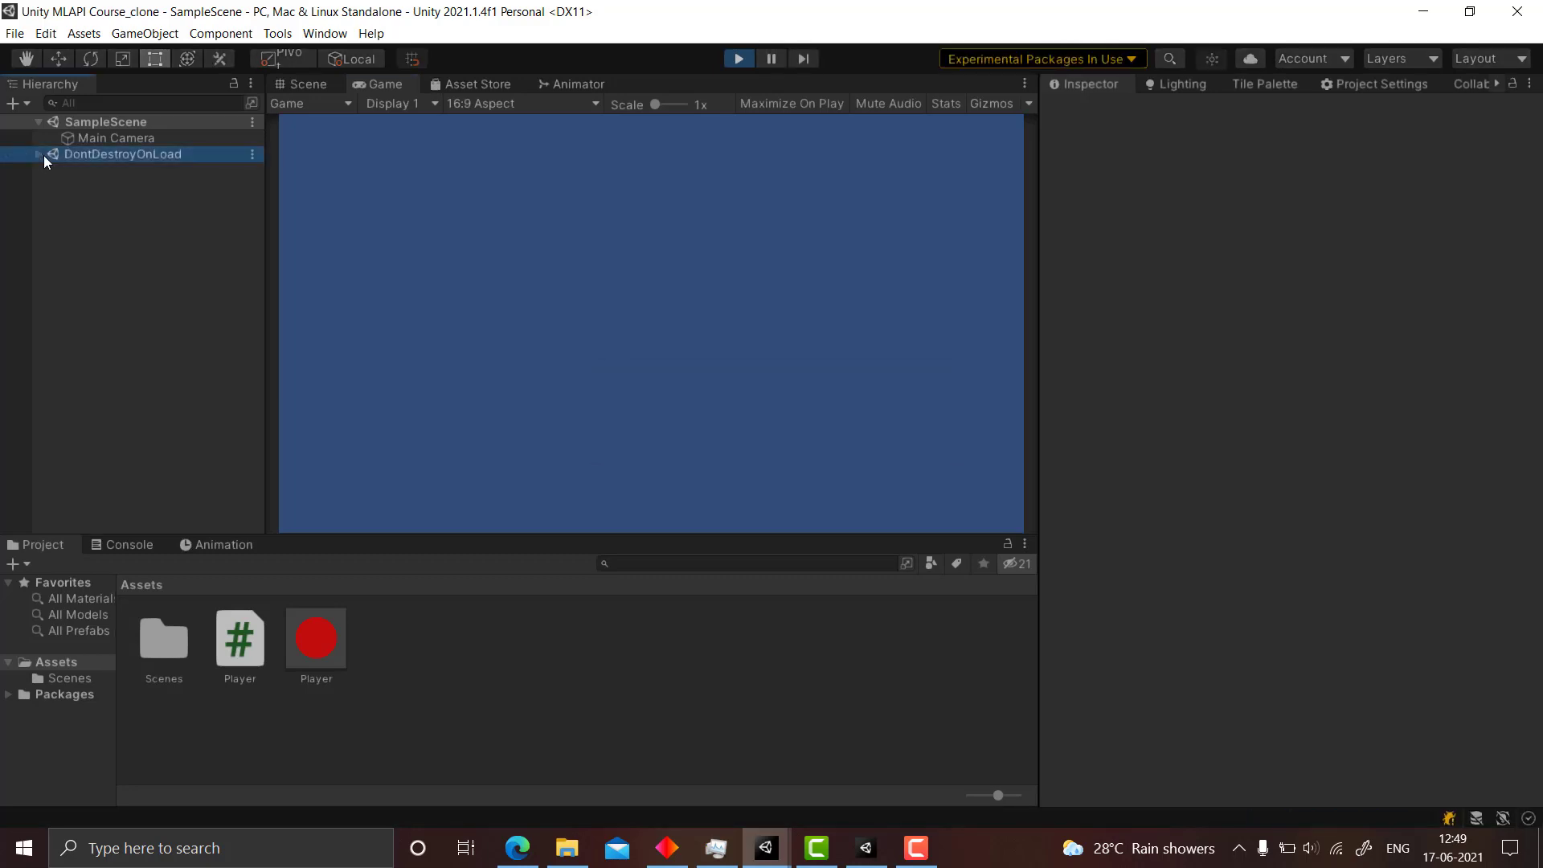
{"action": "left_click", "coordinate": [35, 155]}
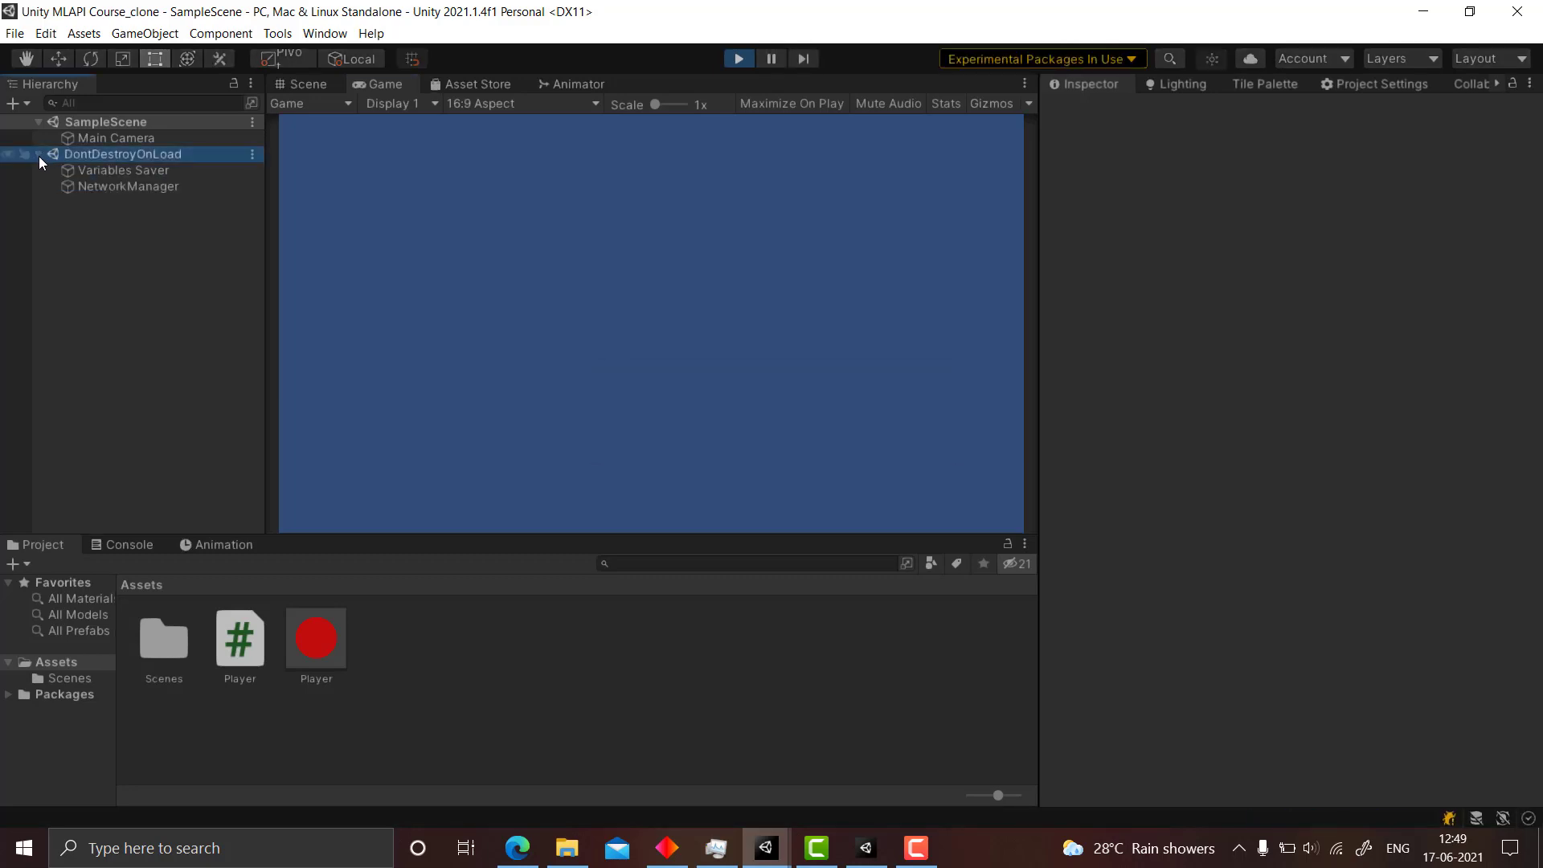
{"action": "left_click", "coordinate": [92, 186]}
{"action": "scroll", "coordinate": [1214, 490], "scroll_direction": "down", "scroll_amount": 10}
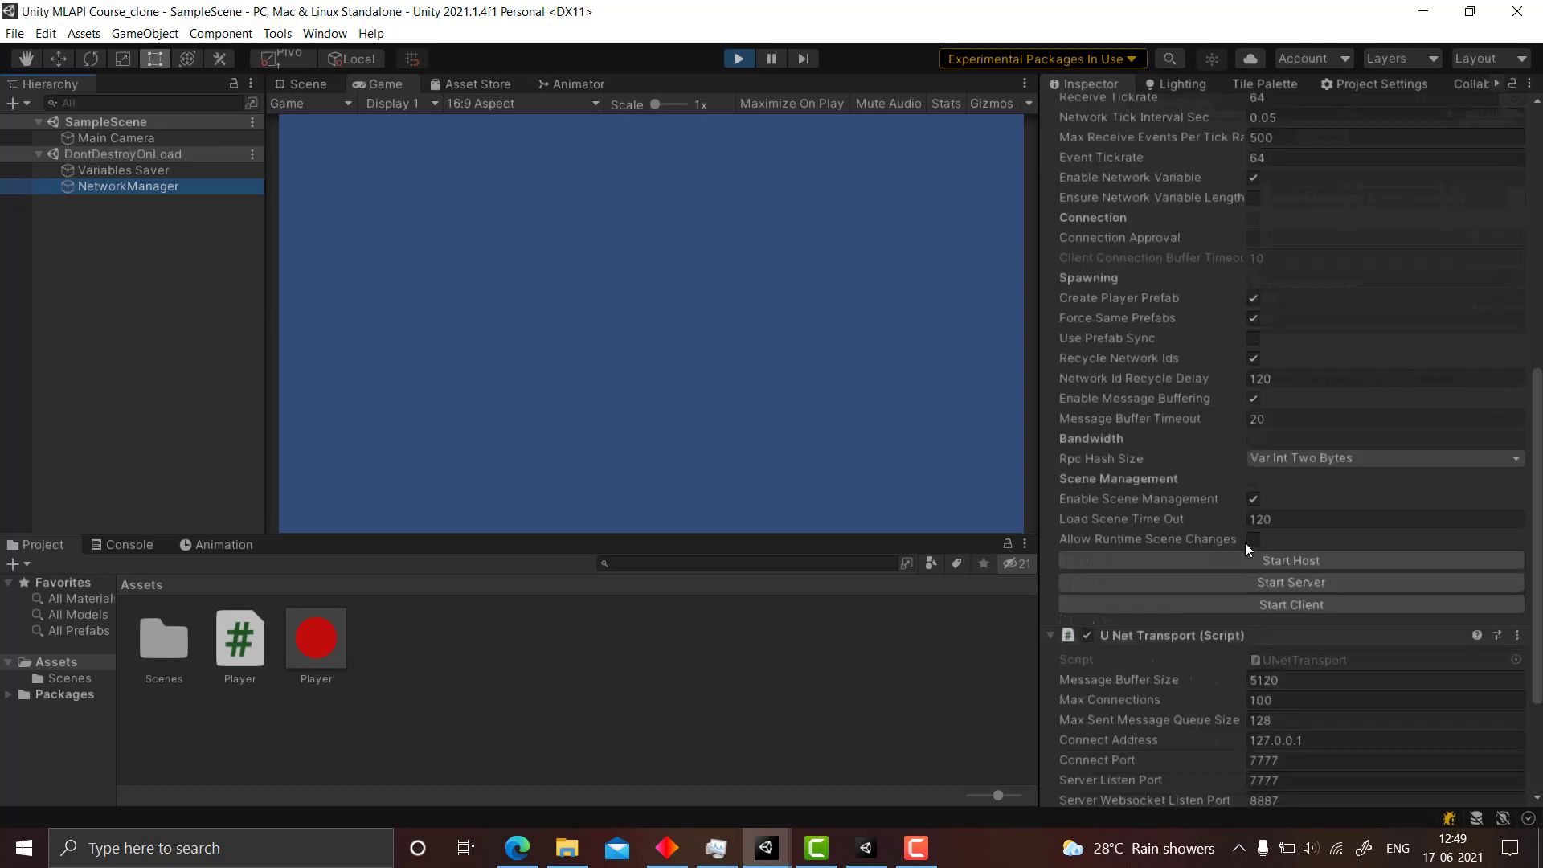
{"action": "left_click", "coordinate": [1255, 608]}
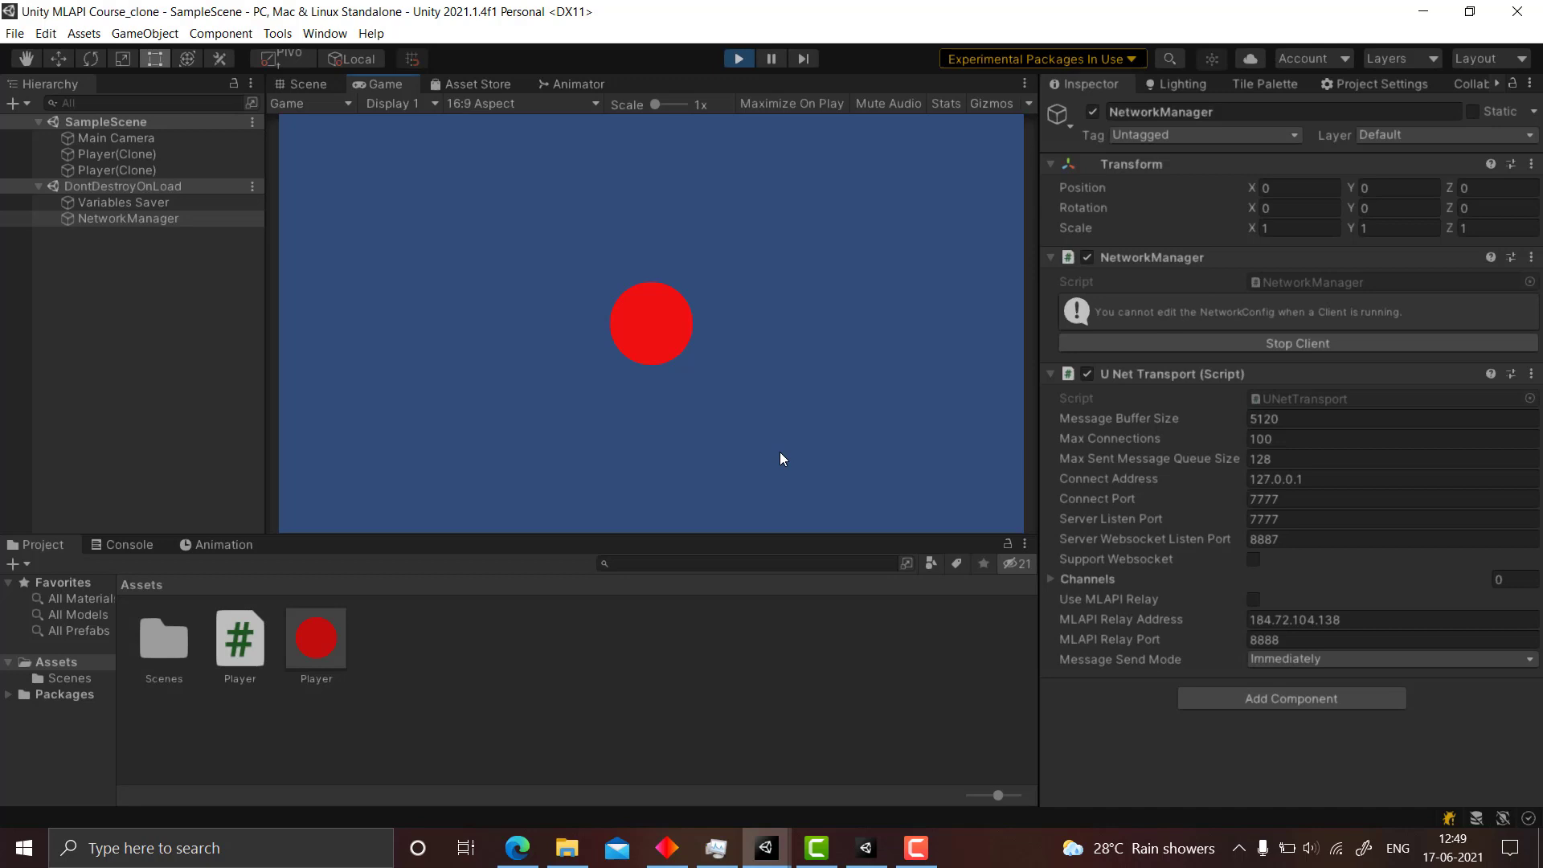
{"action": "key", "text": "Left"}
{"action": "key", "text": "Up"}
{"action": "key", "text": "Left"}
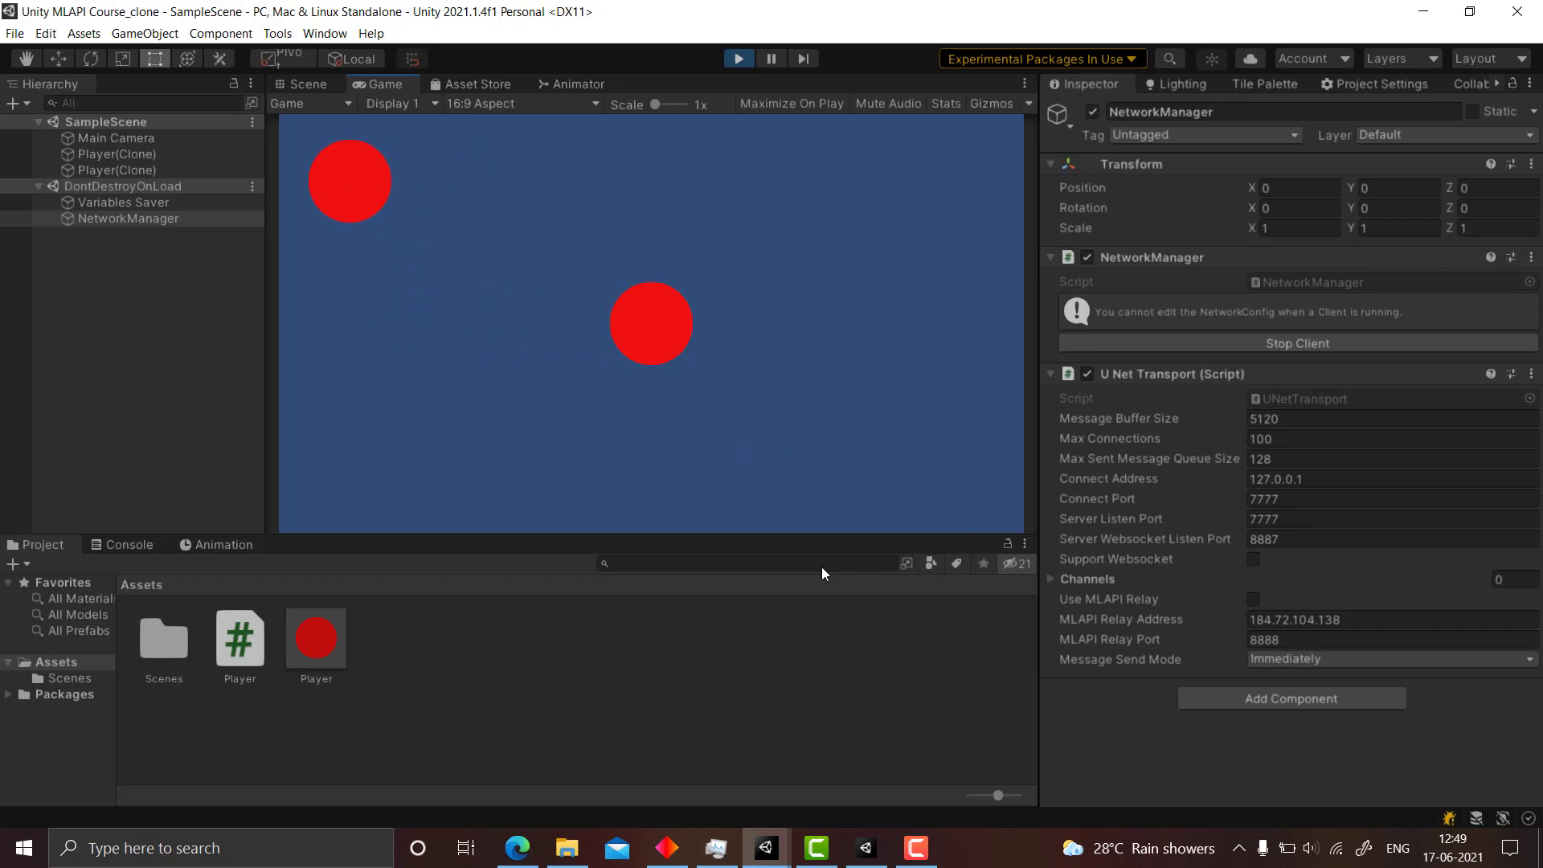
- Move the host's player circle to the bottom-right, then return to the clone window
{"action": "mouse_move", "coordinate": [755, 839]}
{"action": "left_click", "coordinate": [703, 801]}
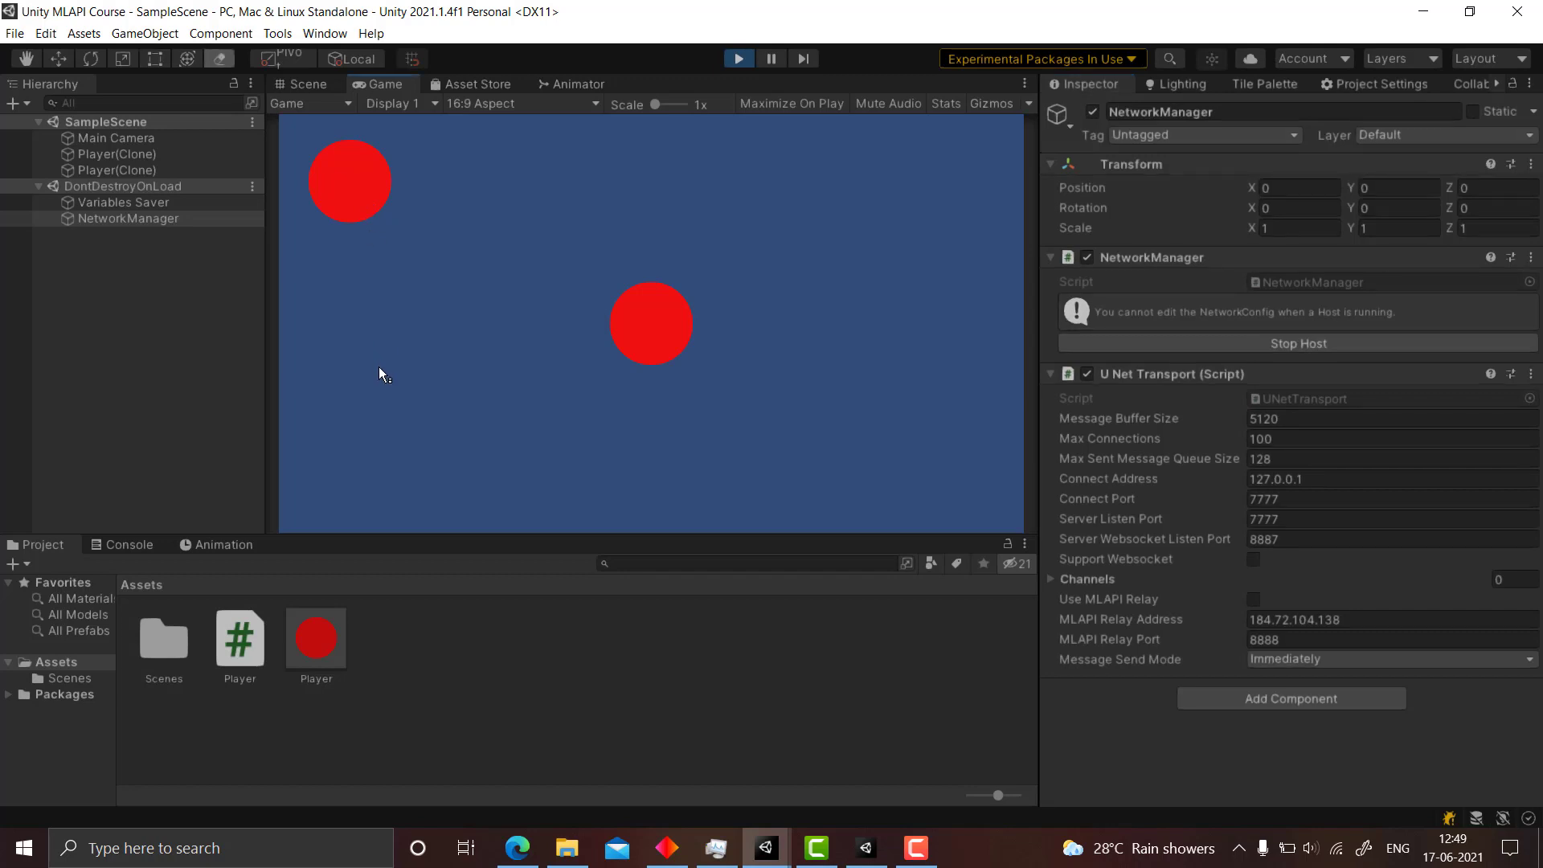
{"action": "key", "text": "Right"}
{"action": "key", "text": "Down"}
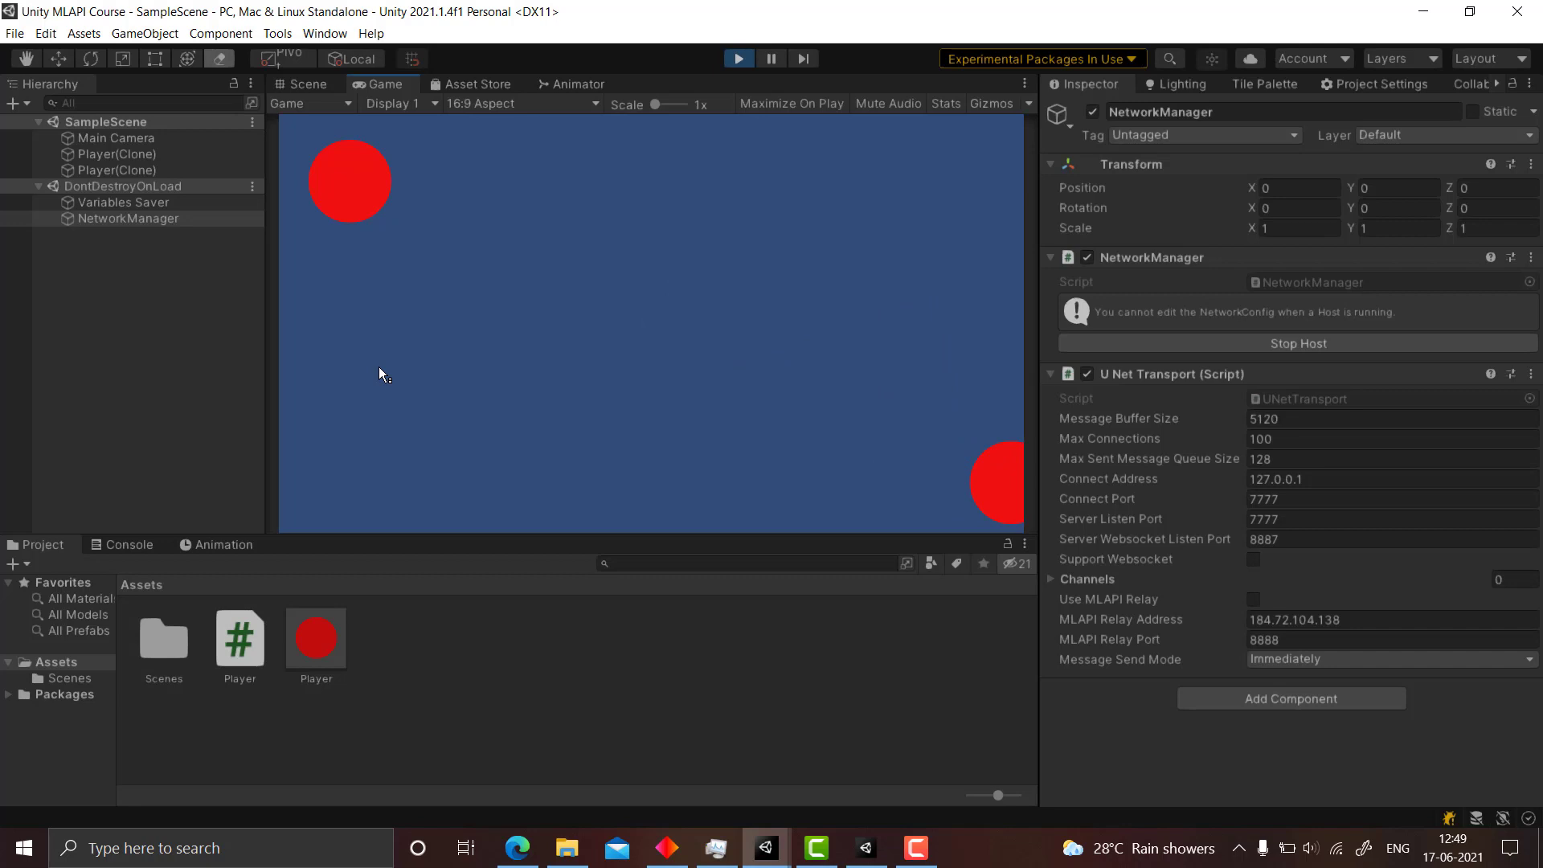
{"action": "mouse_move", "coordinate": [766, 847]}
{"action": "left_click", "coordinate": [876, 751]}
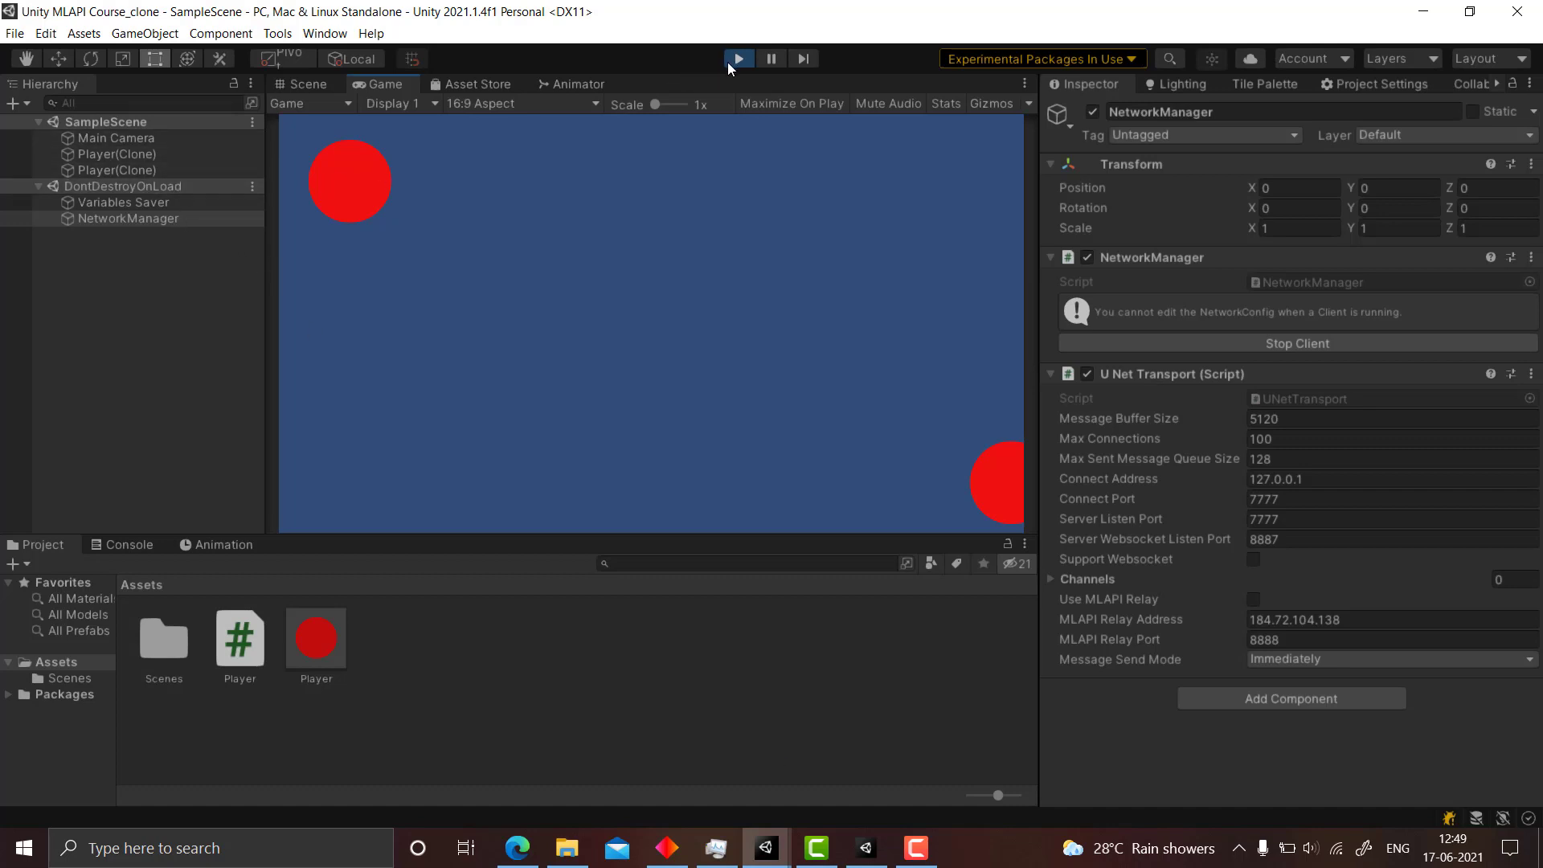
- Stop the client and play mode in the clone, then stop play mode in the original
{"action": "left_click", "coordinate": [1336, 342]}
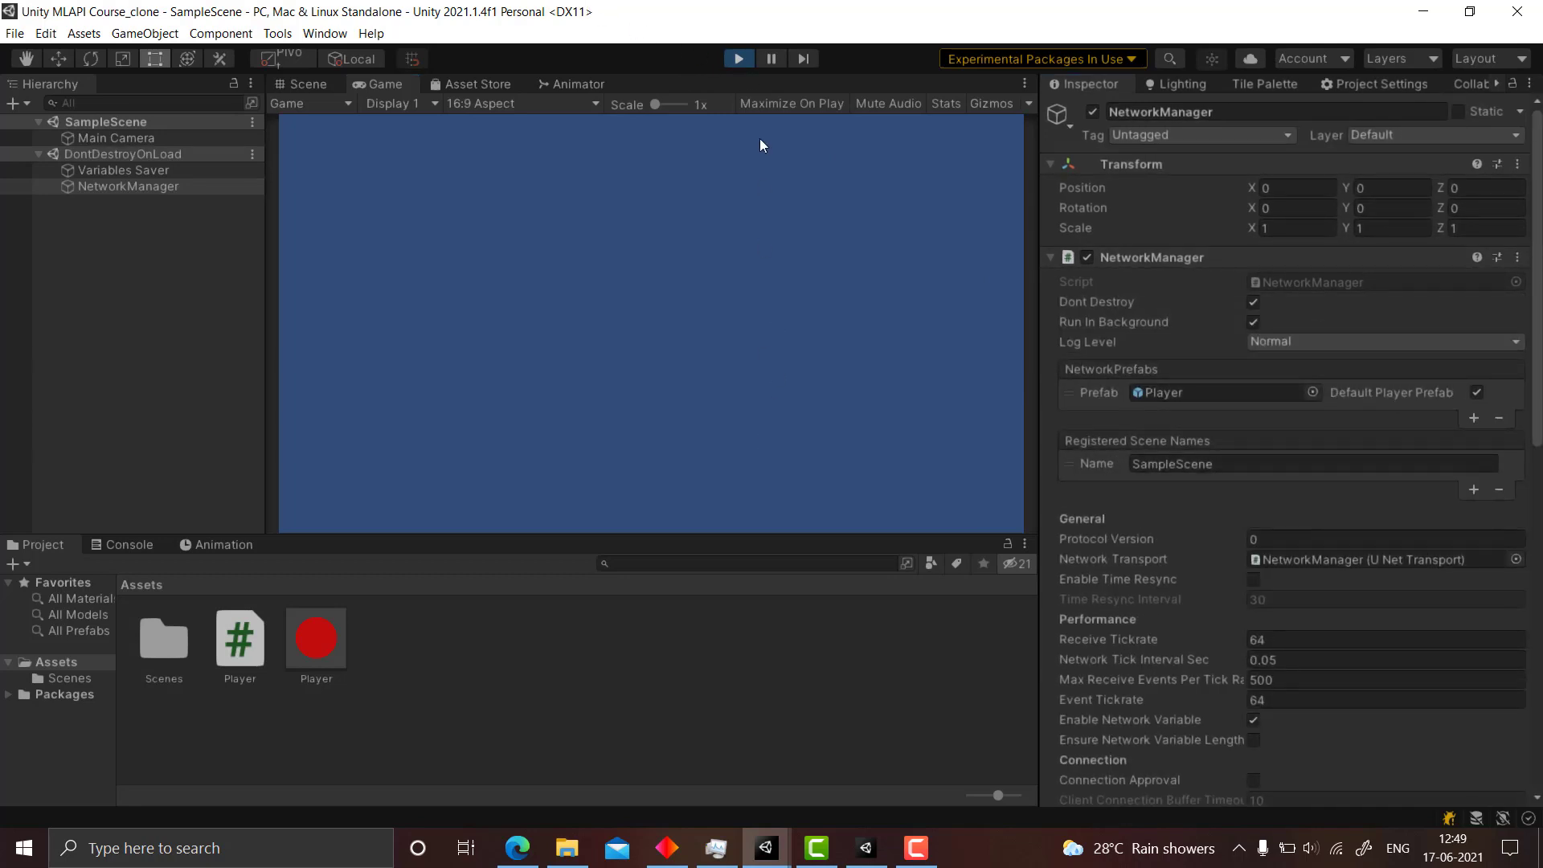
{"action": "left_click", "coordinate": [737, 59]}
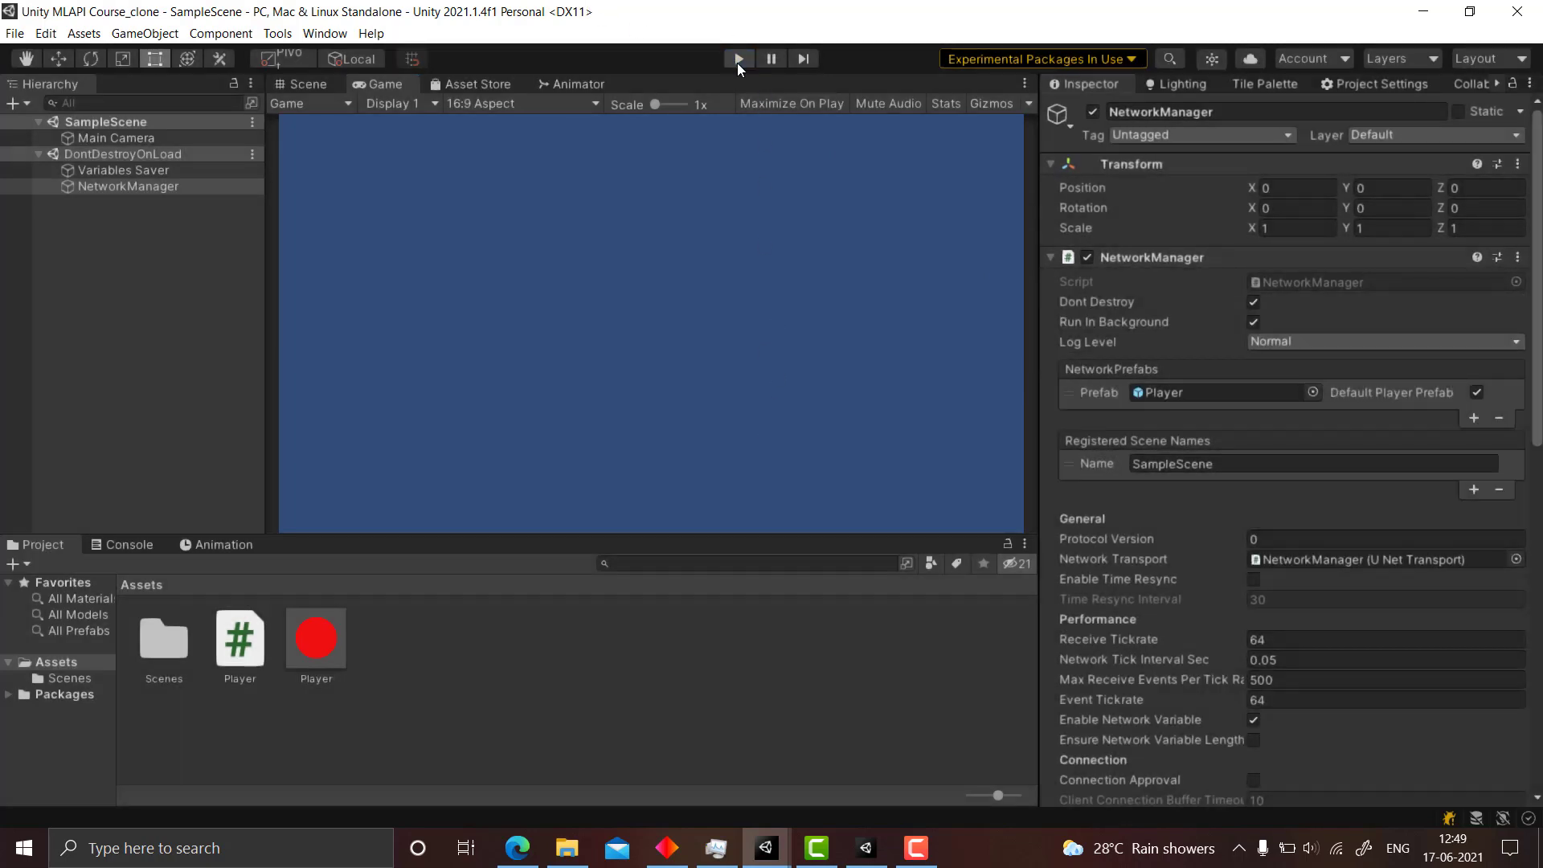
{"action": "mouse_move", "coordinate": [766, 842]}
{"action": "left_click", "coordinate": [657, 756]}
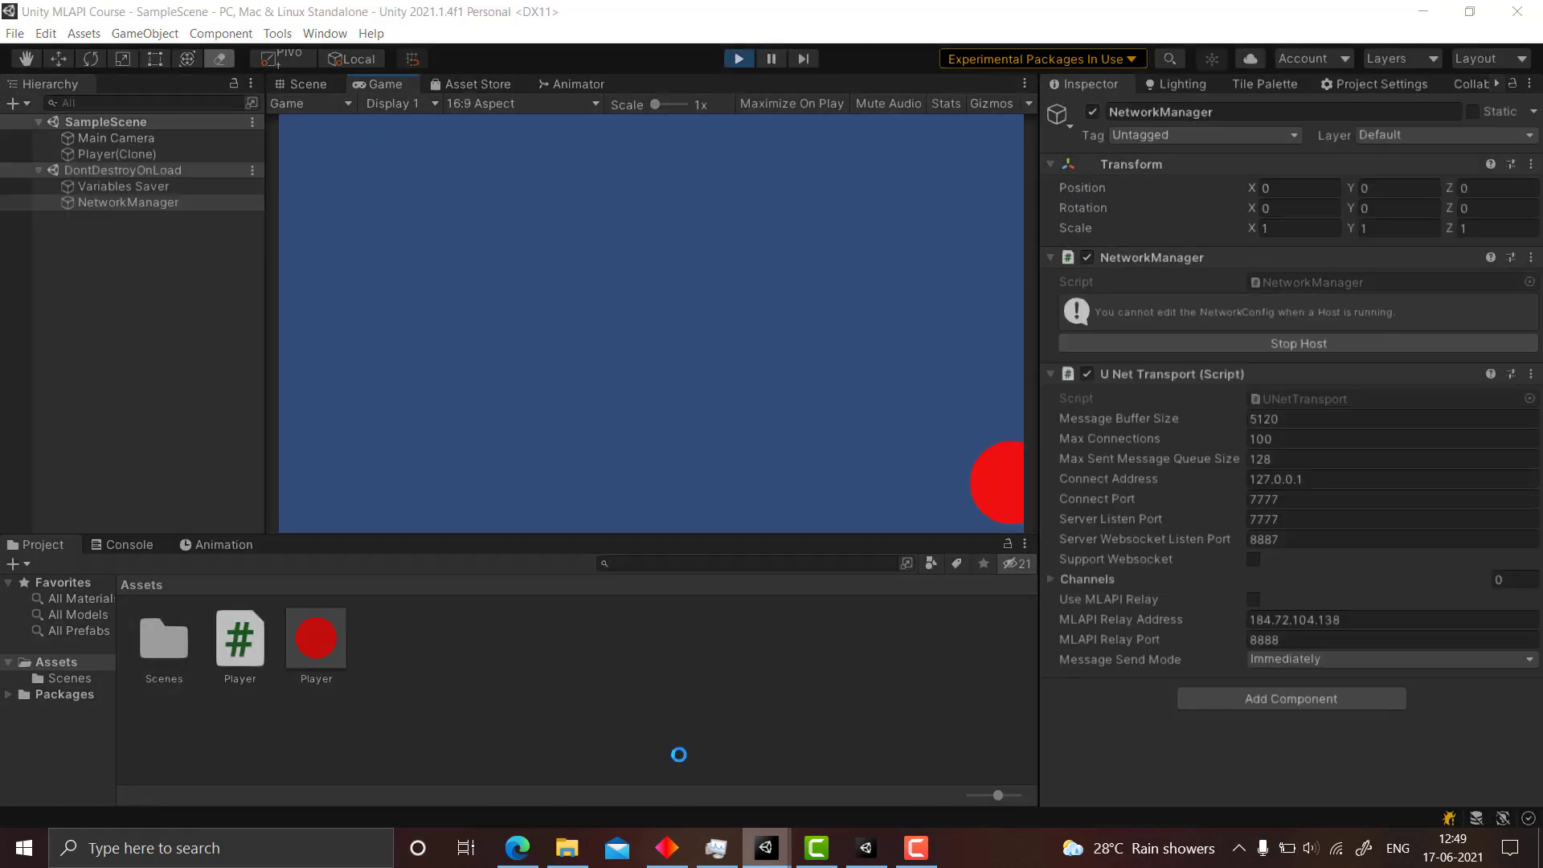
{"action": "left_click", "coordinate": [737, 59]}
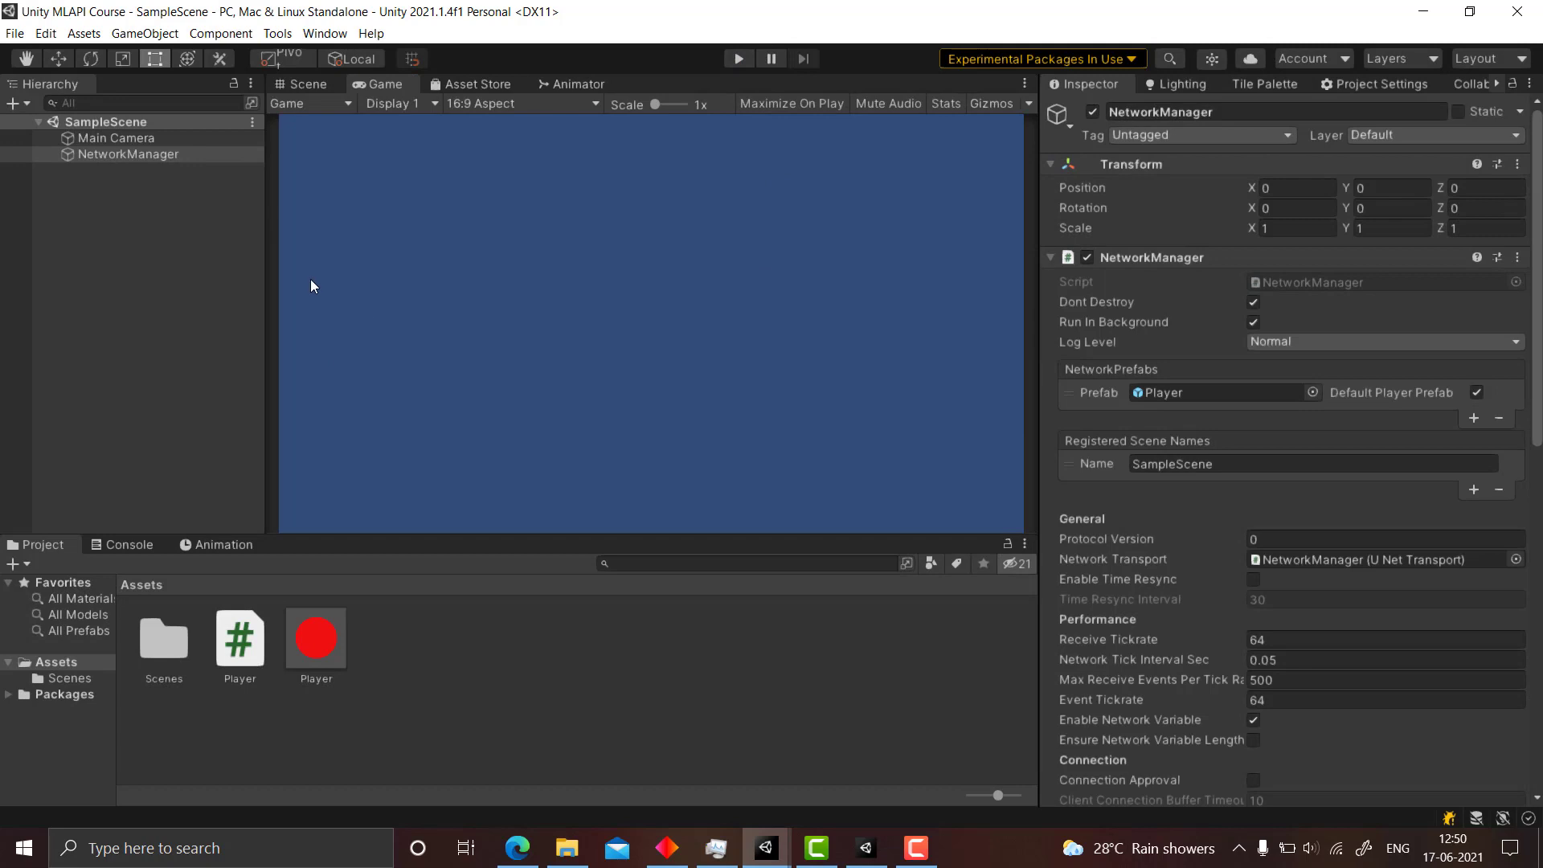
- Add an empty object named test to the original project's scene
{"action": "left_click", "coordinate": [13, 102]}
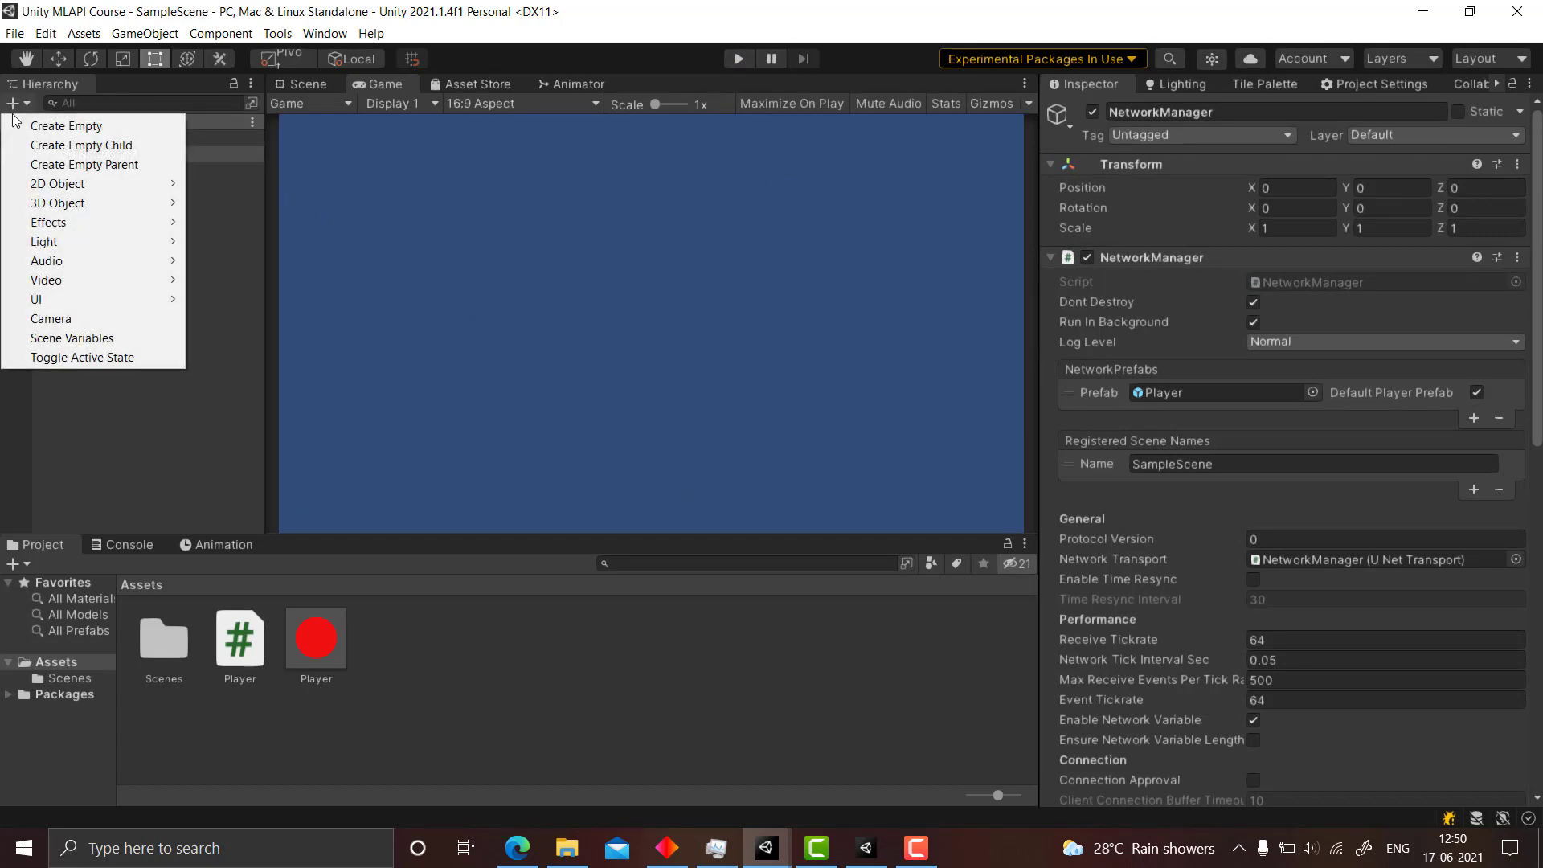
{"action": "left_click", "coordinate": [27, 131]}
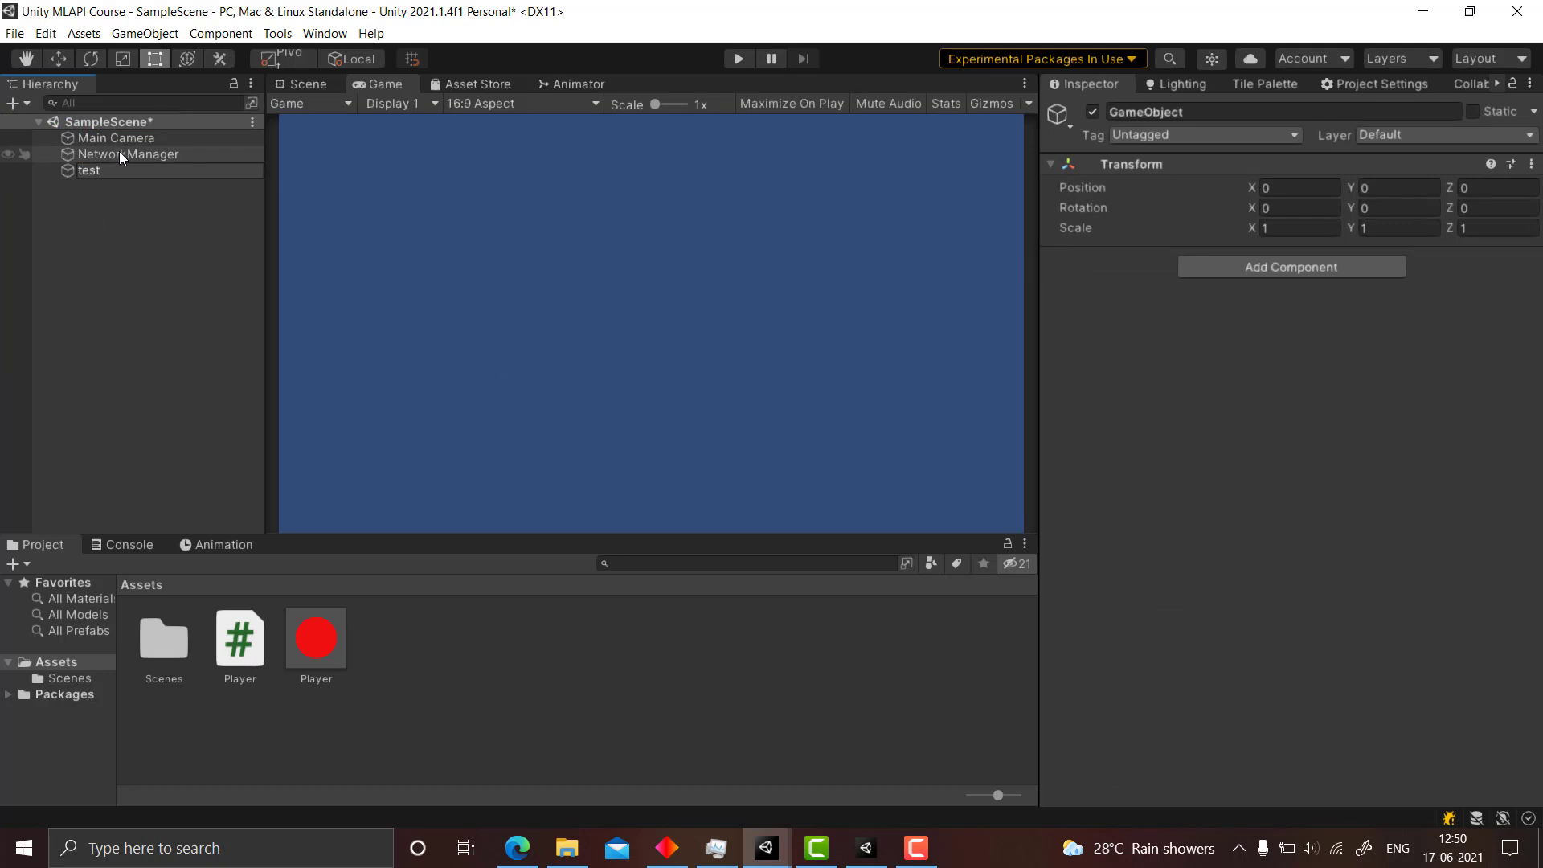
{"action": "key", "text": "Return"}
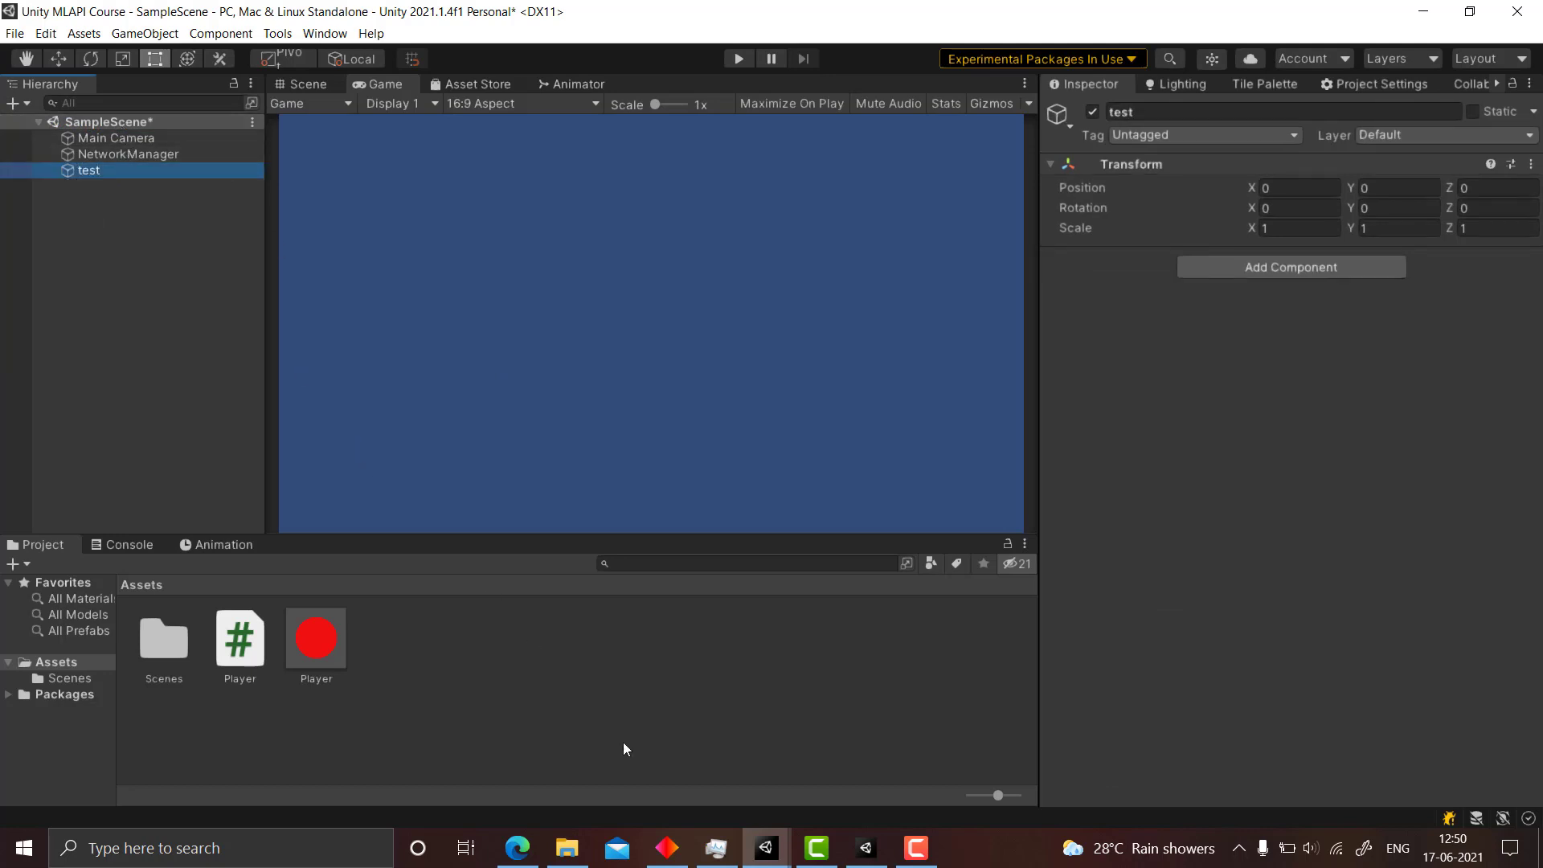
- Save SampleScene with the test object in the original, then return to the clone window
{"action": "left_click", "coordinate": [766, 847]}
{"action": "left_click", "coordinate": [825, 781]}
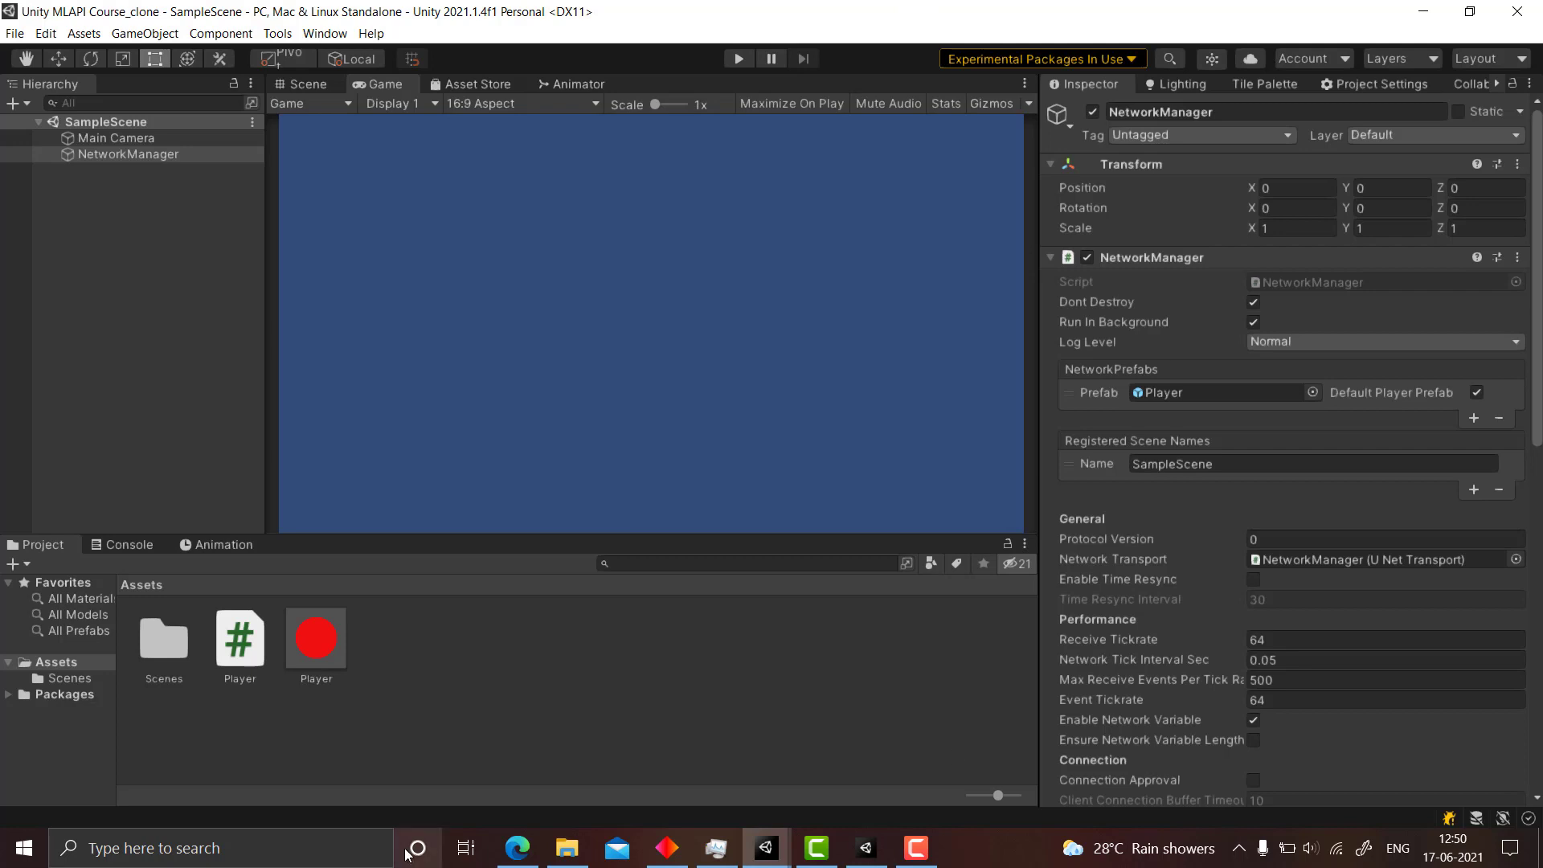
{"action": "left_click", "coordinate": [764, 849]}
{"action": "left_click", "coordinate": [710, 791]}
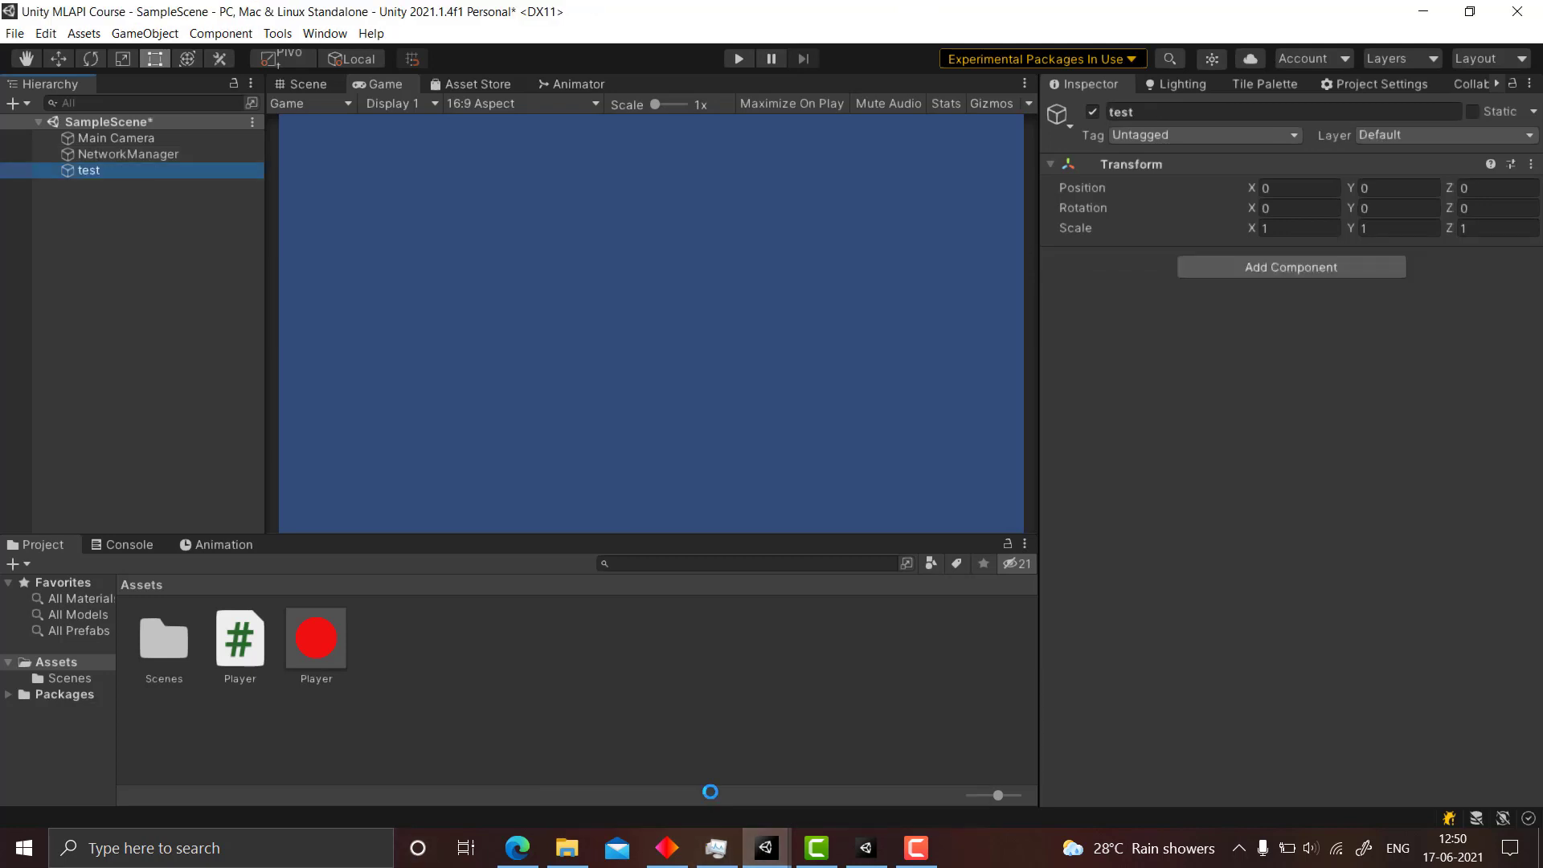
{"action": "key", "text": "ctrl+s"}
{"action": "left_click", "coordinate": [764, 849]}
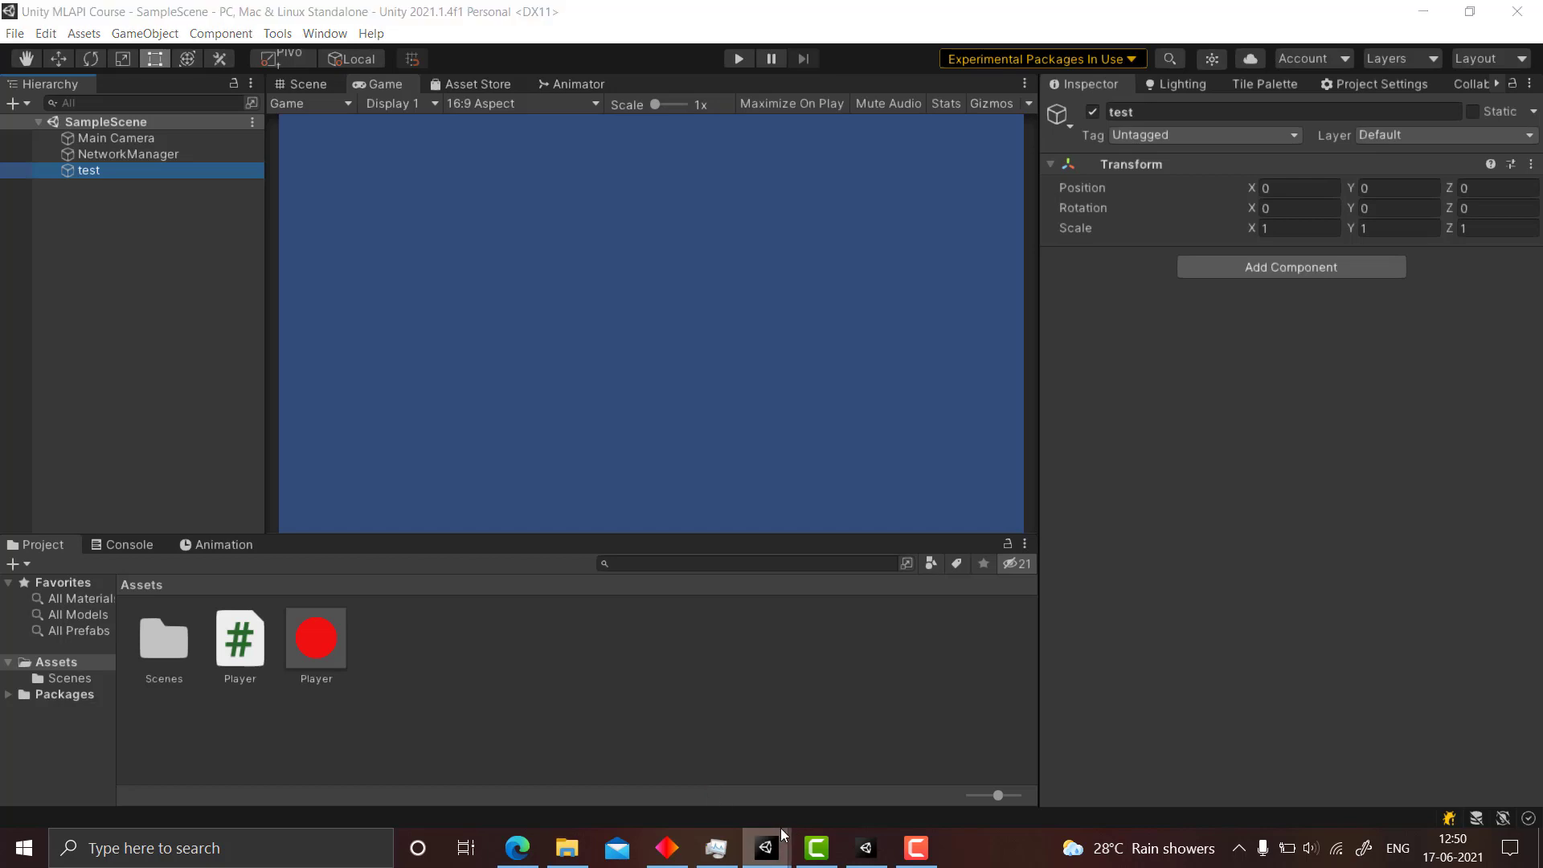
{"action": "left_click", "coordinate": [813, 807]}
- Reload the externally modified SampleScene in the clone editor
{"action": "left_click", "coordinate": [824, 464]}
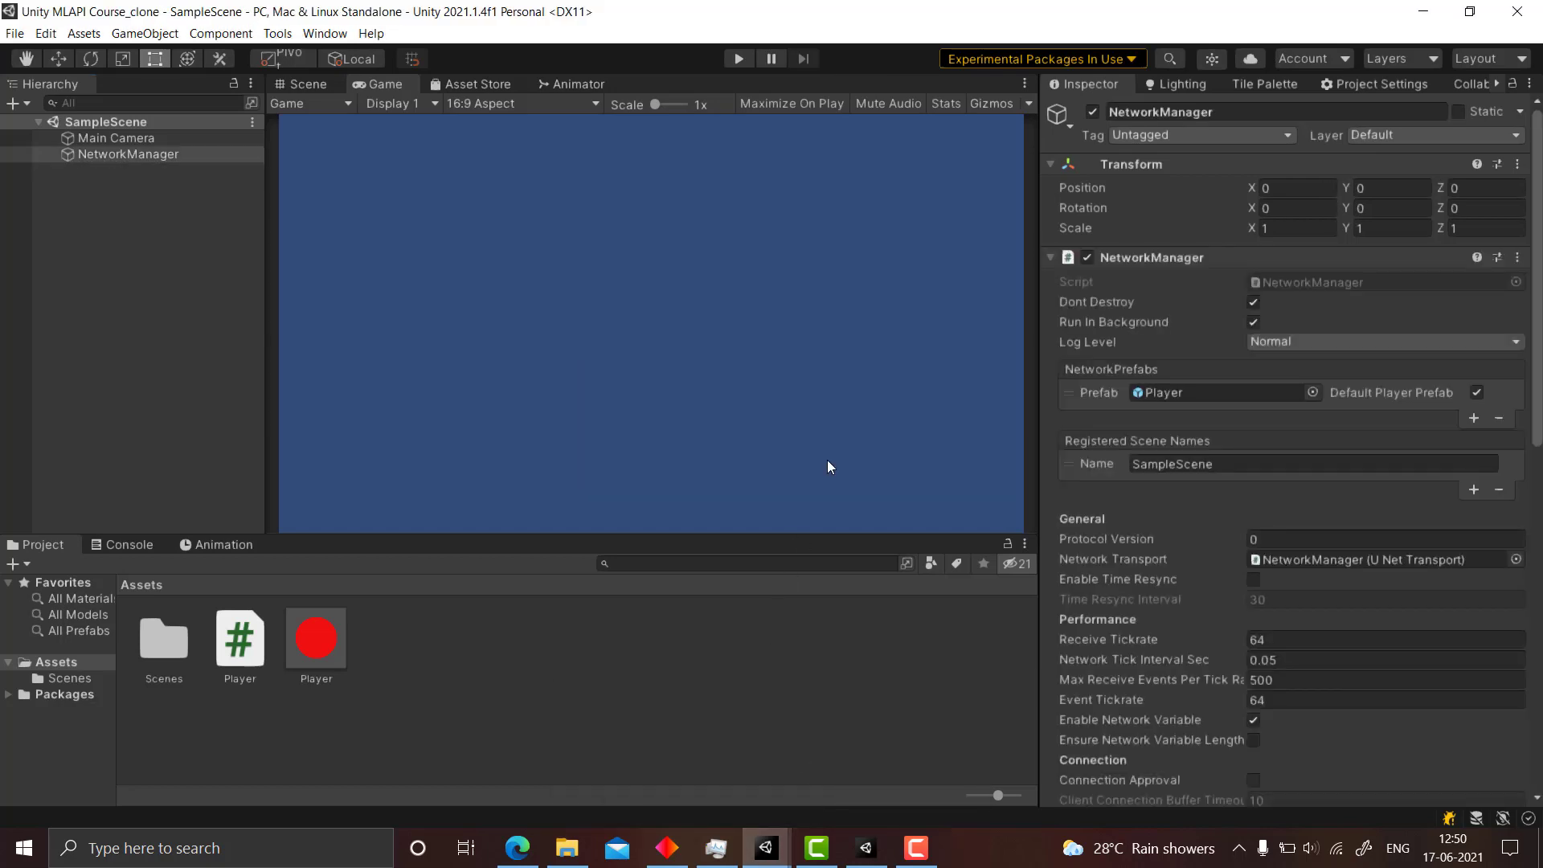